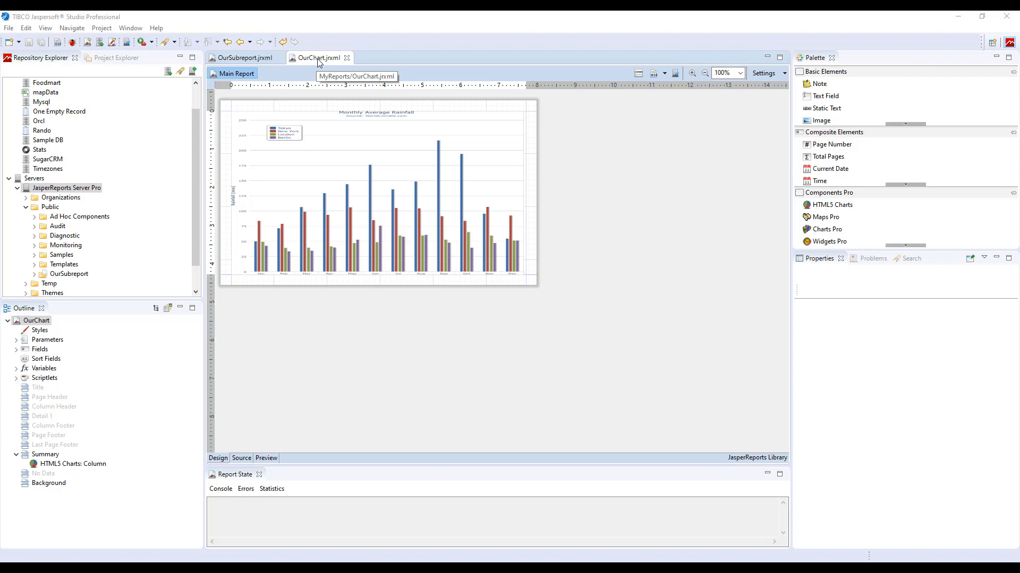
# Compare the OurSubreport and OurChart reports and preview the column chart from its edit dialog without changing it.
pyautogui.click(220, 58)
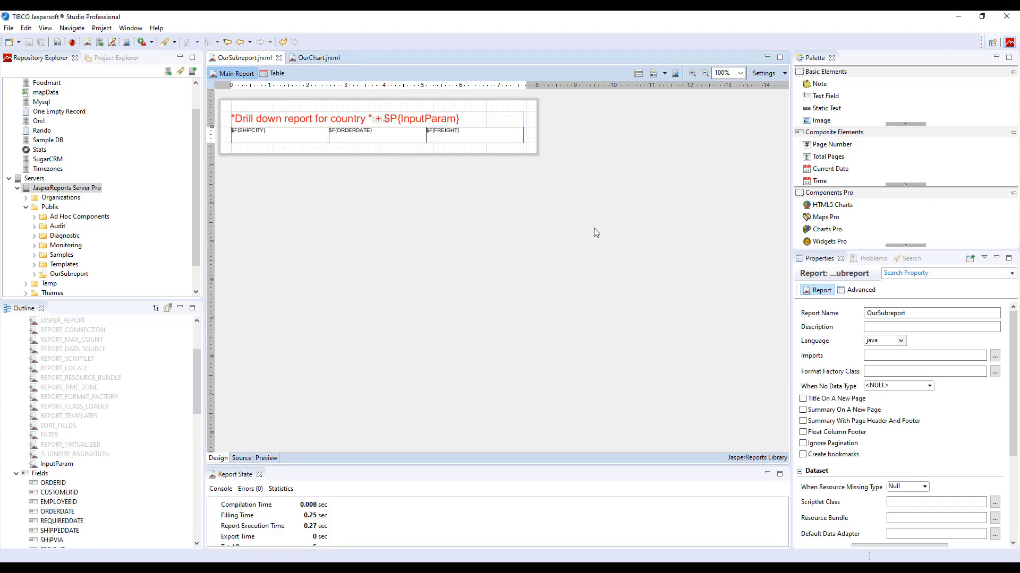
pyautogui.click(318, 57)
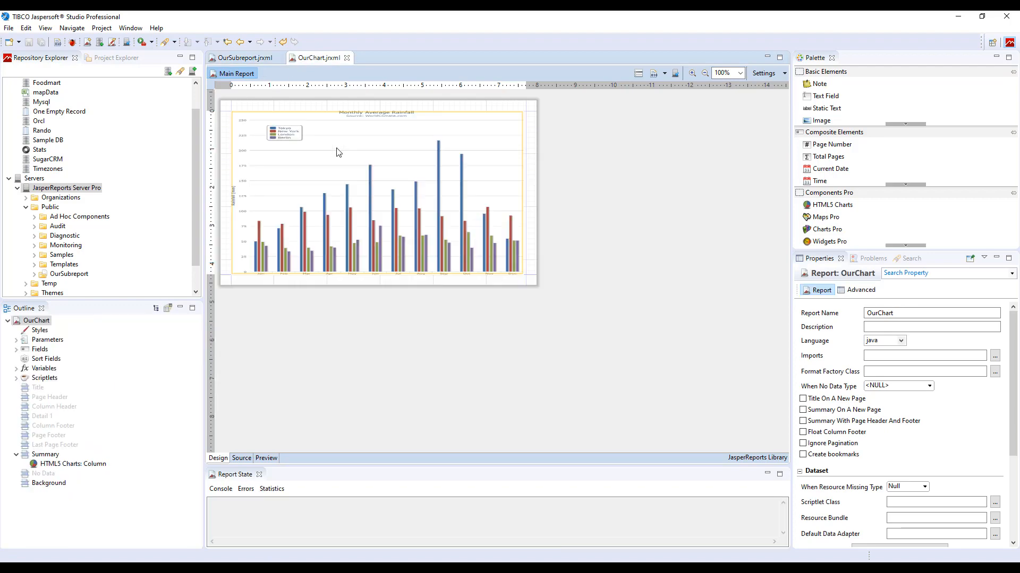
pyautogui.rightClick(338, 153)
pyautogui.click(382, 159)
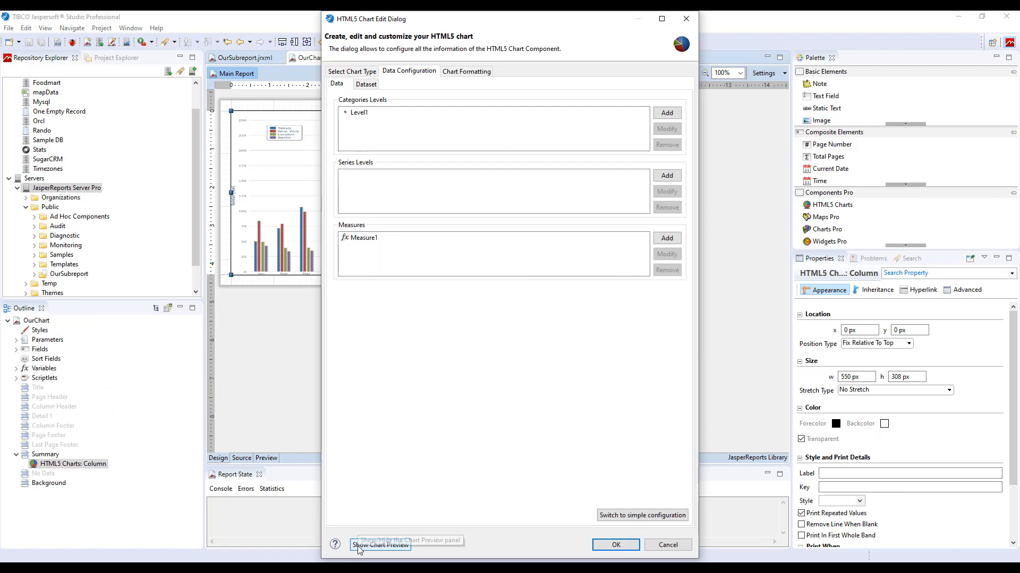
pyautogui.click(367, 545)
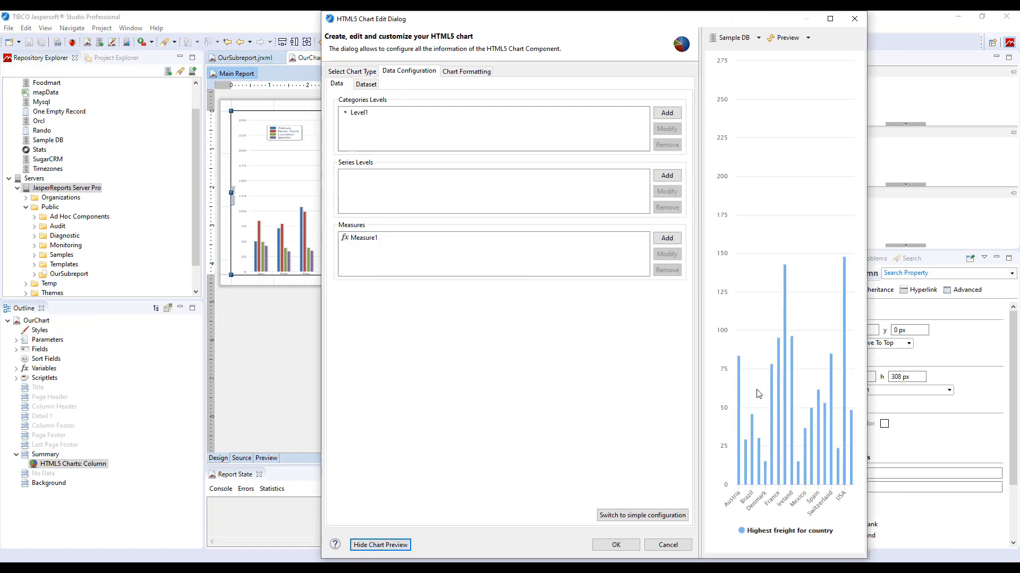
pyautogui.moveTo(740, 386)
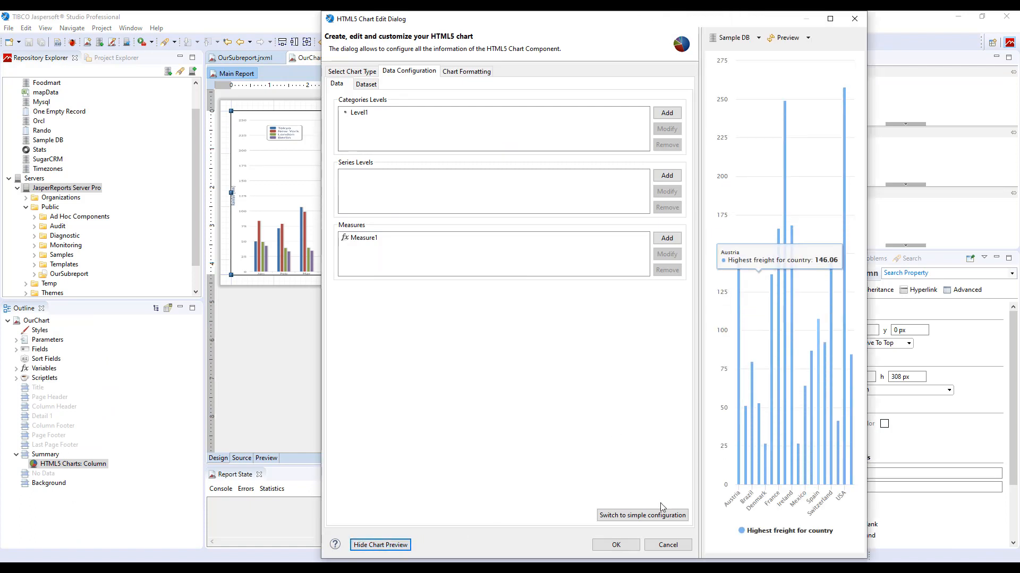
pyautogui.click(667, 544)
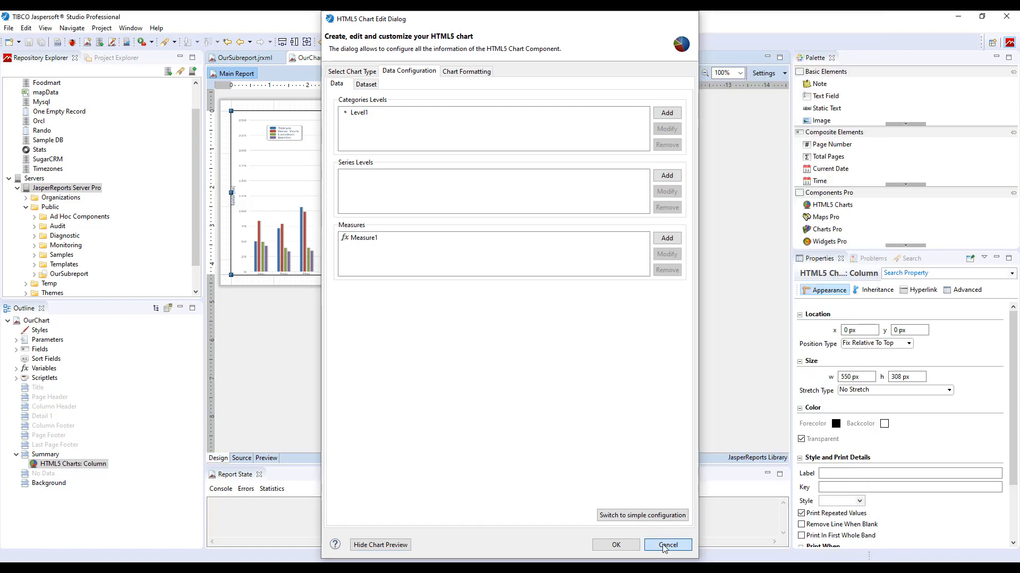
# Inspect the InputParam parameter of OurSubreport and how its dataset query uses that parameter.
pyautogui.click(249, 58)
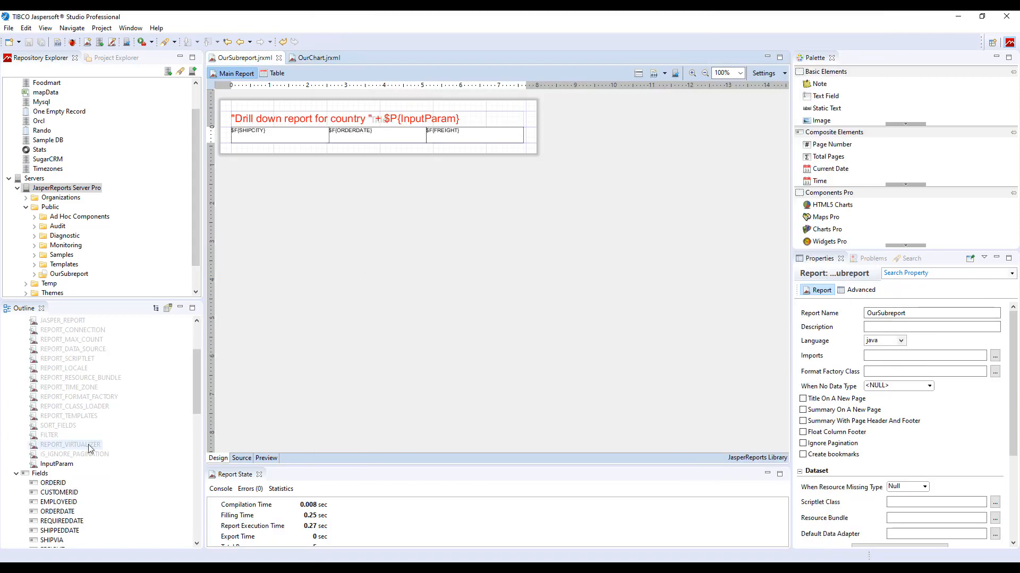
pyautogui.click(68, 464)
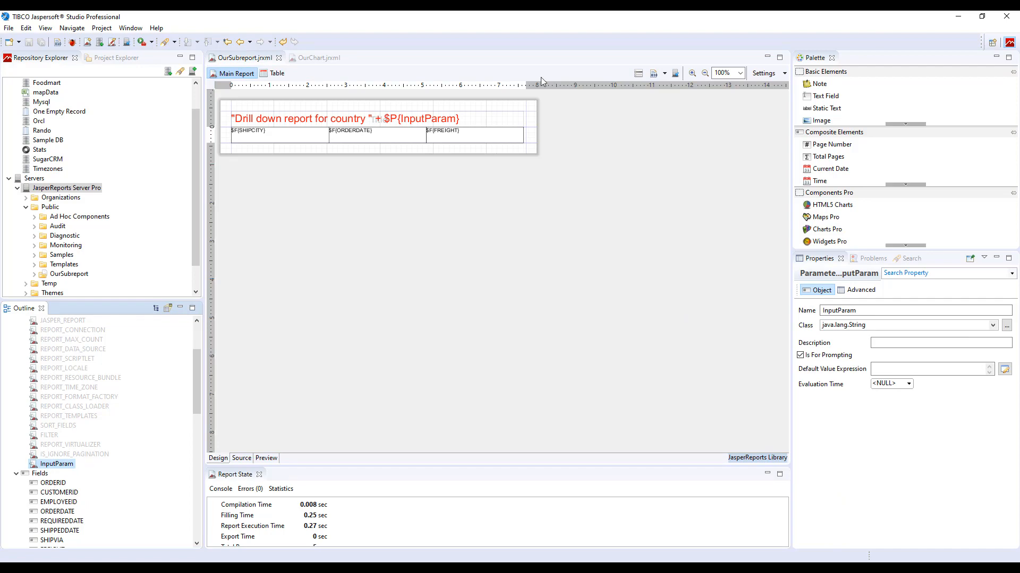
pyautogui.click(639, 75)
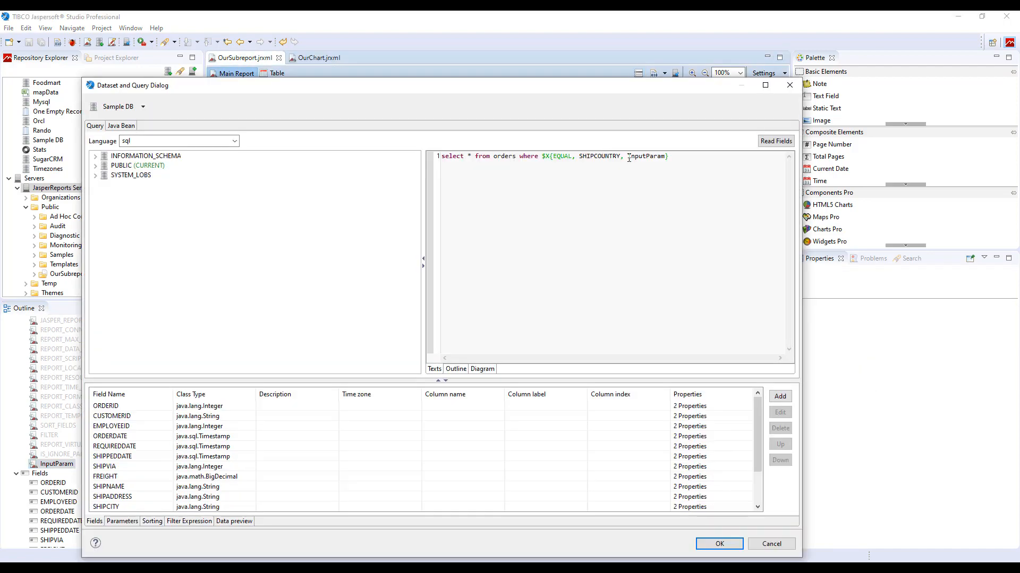
pyautogui.click(770, 544)
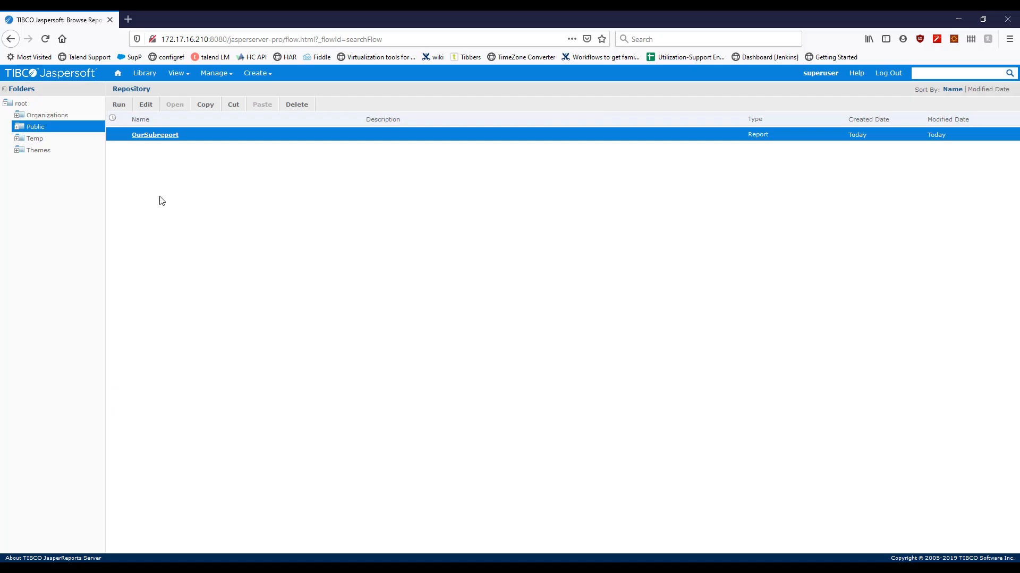
# In JasperReports Server, run the OurSubreport report with InputParam set to USA.
pyautogui.click(118, 104)
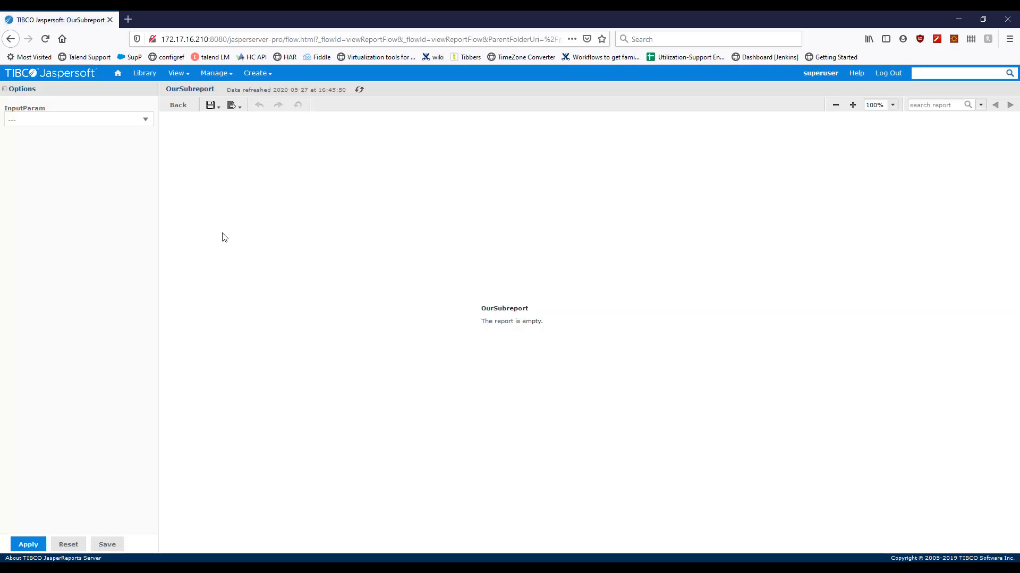
pyautogui.click(60, 125)
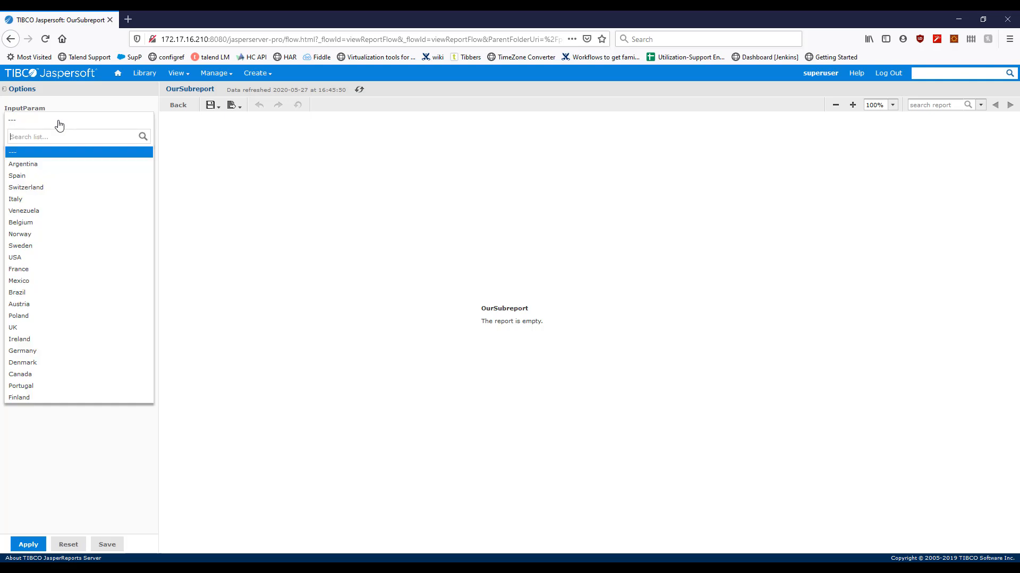
pyautogui.click(49, 258)
pyautogui.click(29, 545)
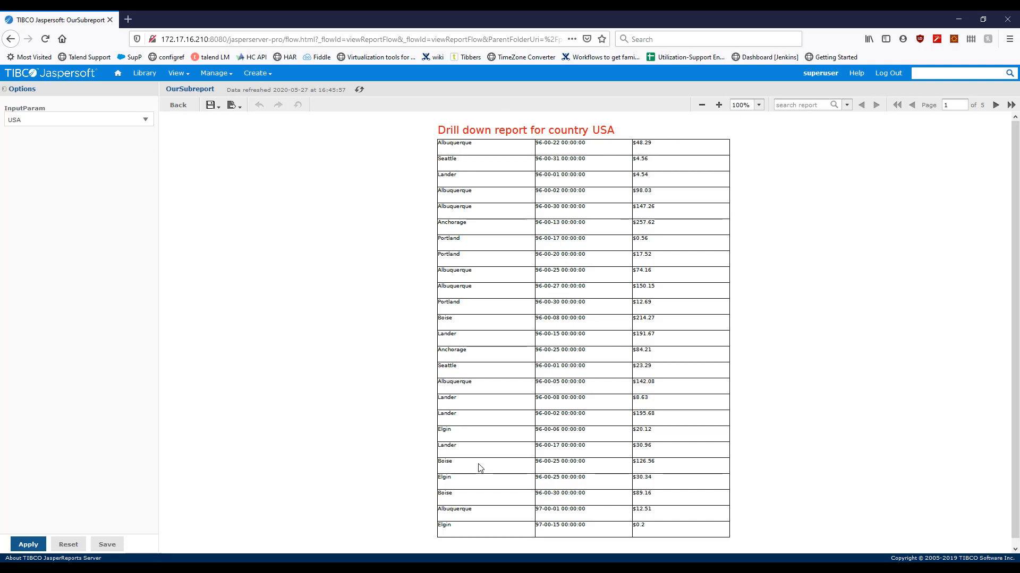
# Refresh the OurSubreport output with InputParam set to Venezuela.
pyautogui.click(34, 123)
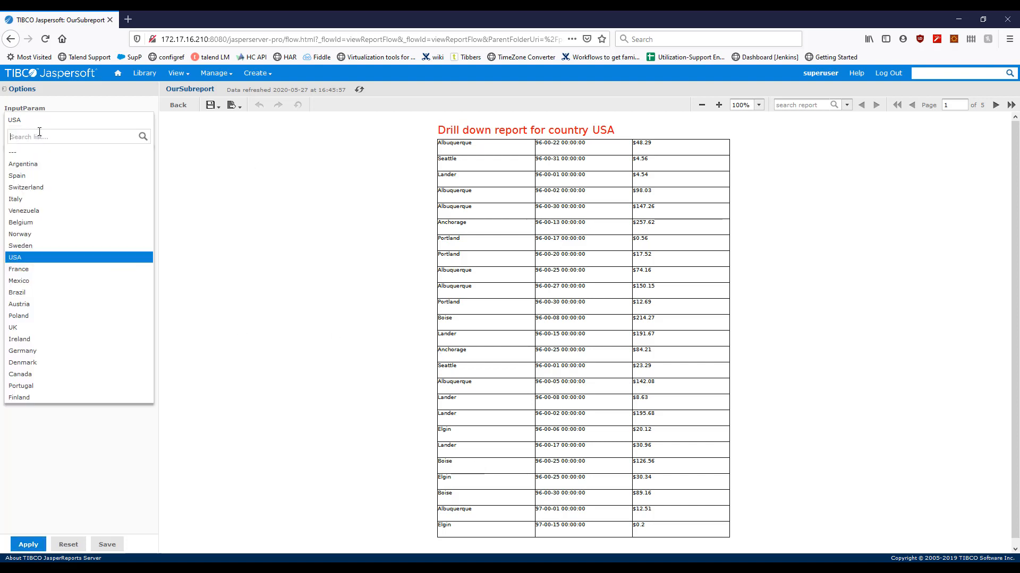
pyautogui.click(39, 212)
pyautogui.click(28, 544)
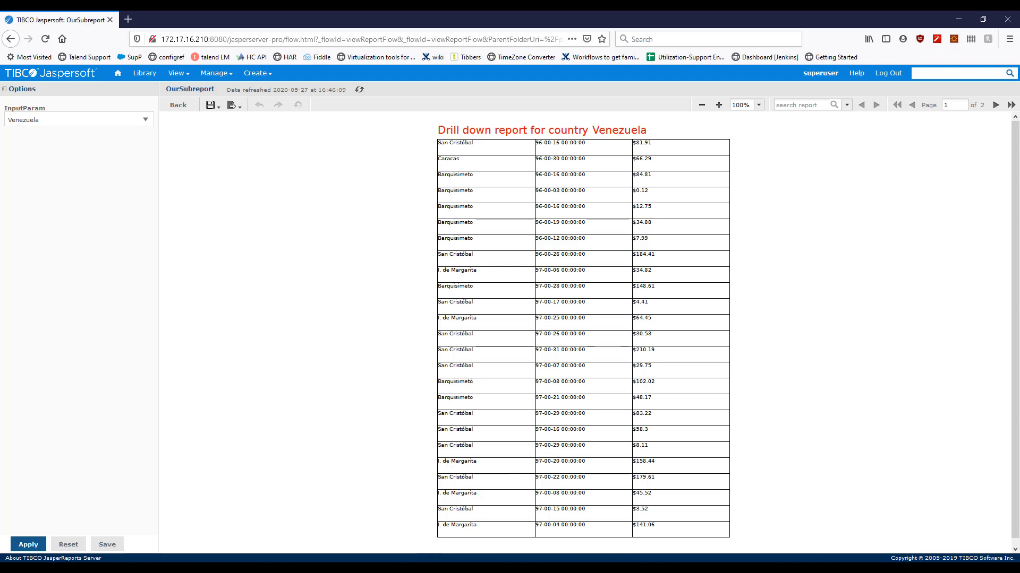
# Switch to Jaspersoft Studio and show the OurChart column chart's data configuration in simple mode.
pyautogui.click(431, 568)
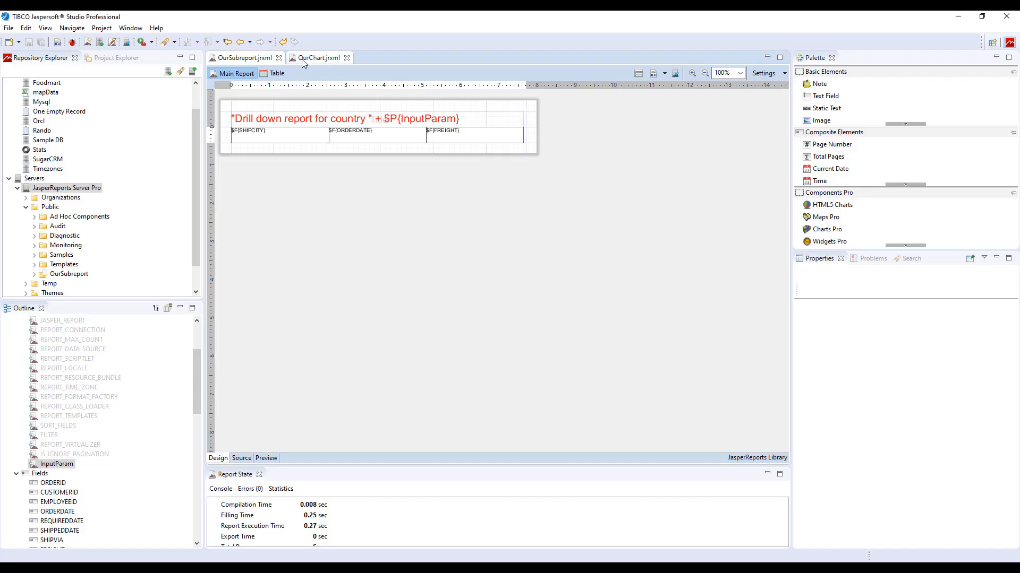
pyautogui.click(318, 57)
pyautogui.rightClick(355, 150)
pyautogui.click(395, 154)
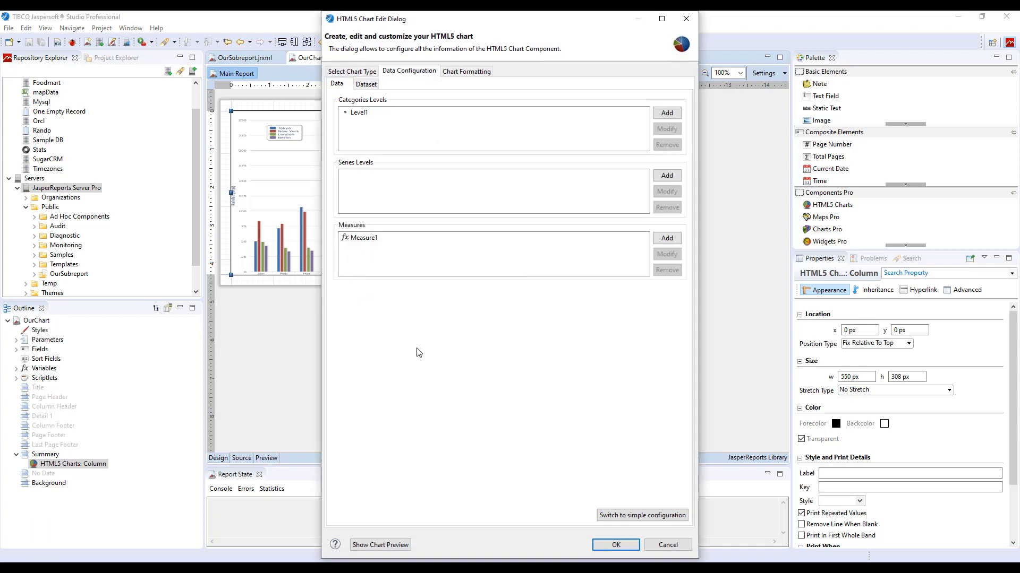
pyautogui.click(630, 515)
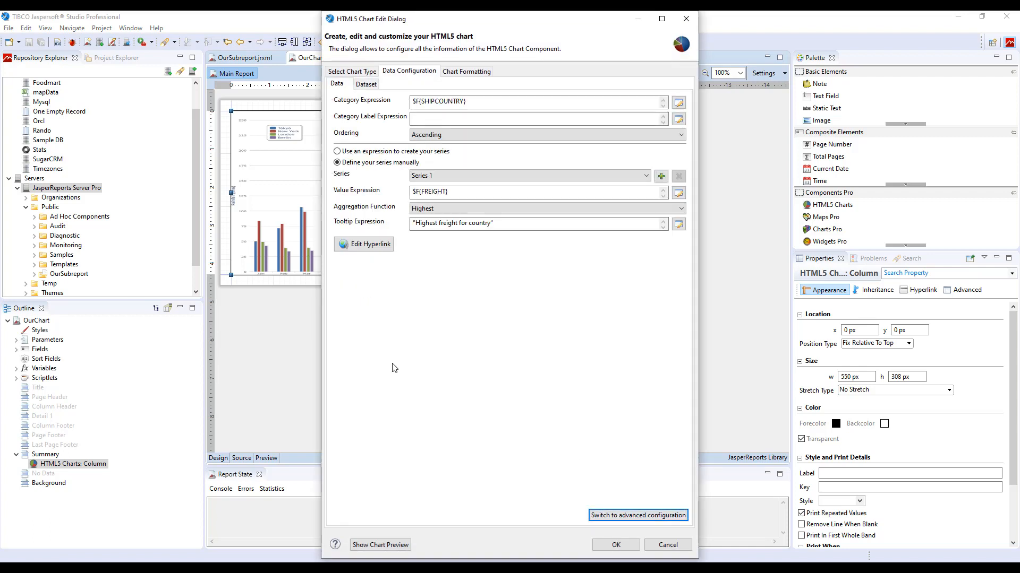
# Try a chart series hyperlink with target Top and type ReportExecution, then discard the chart edits.
pyautogui.click(368, 247)
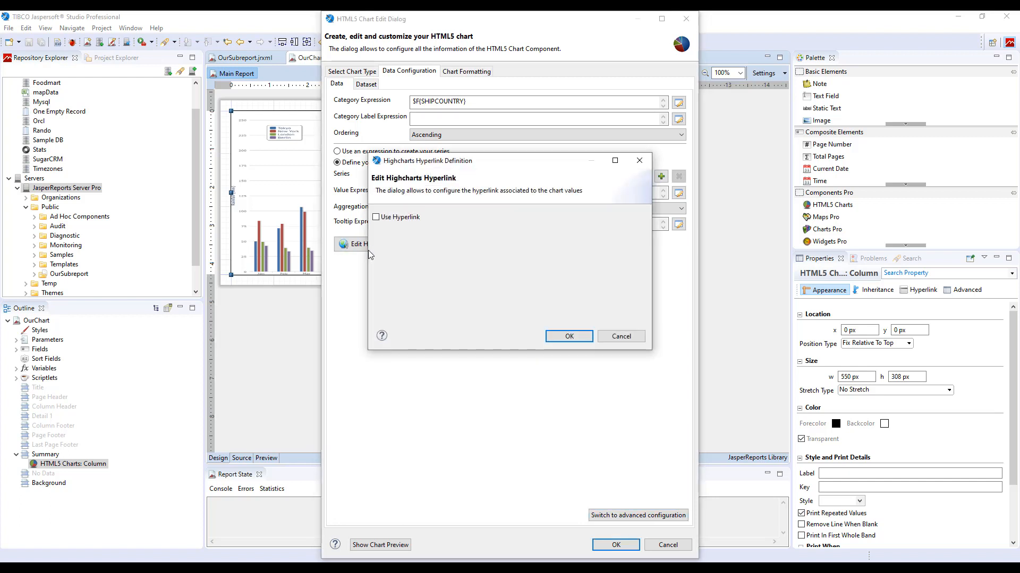
pyautogui.click(376, 217)
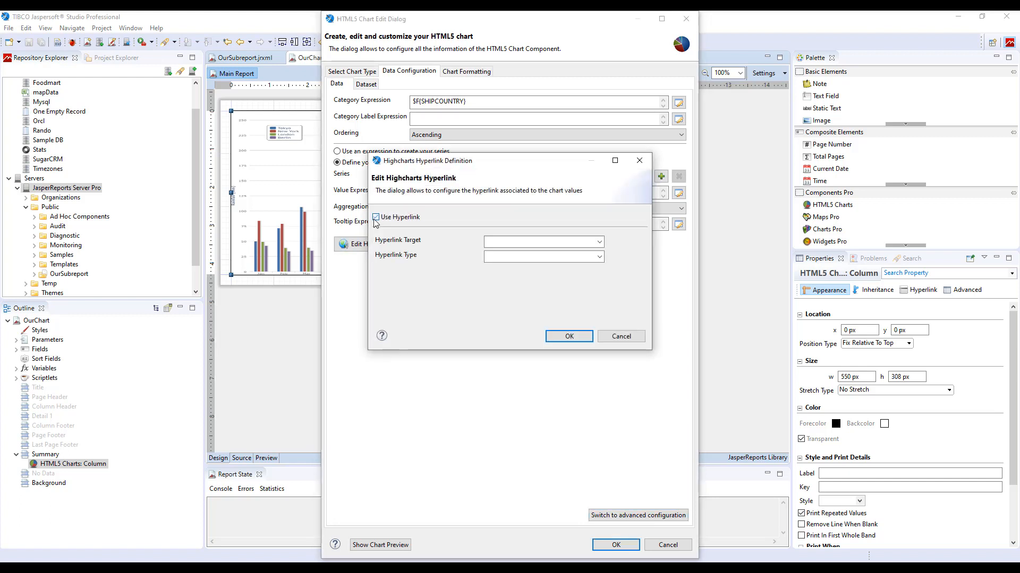
pyautogui.click(595, 244)
pyautogui.click(549, 269)
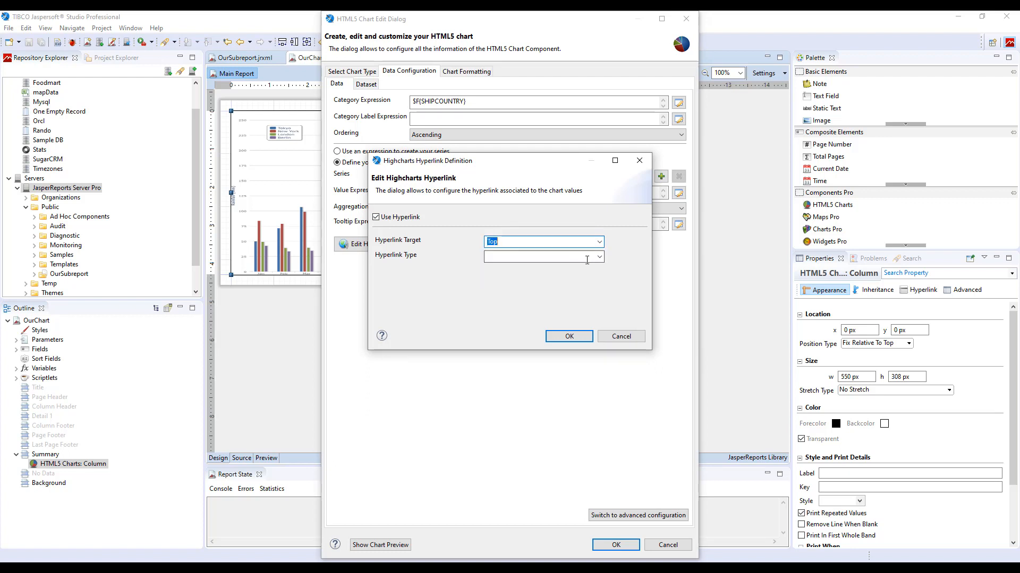
pyautogui.click(599, 257)
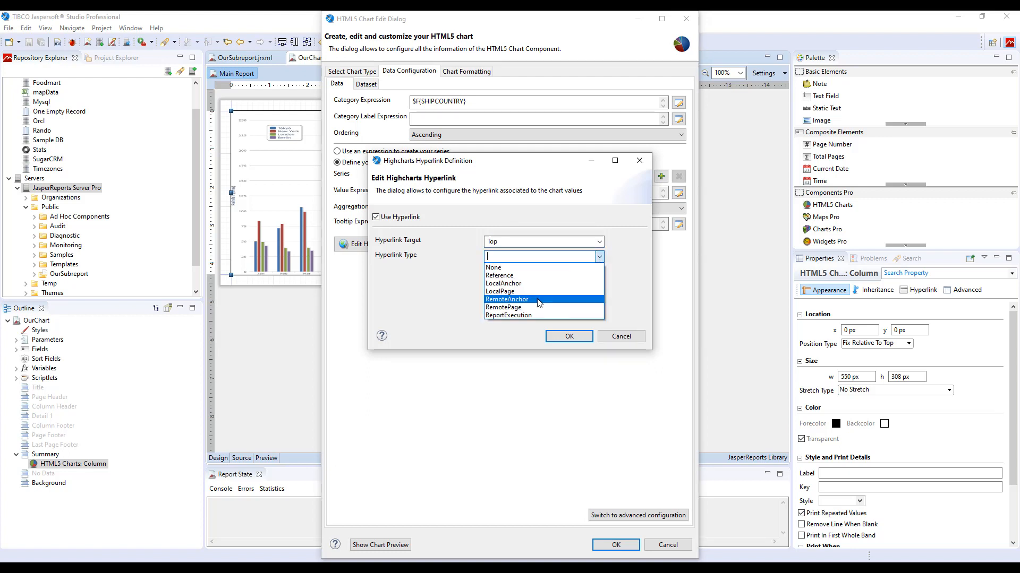
pyautogui.click(515, 316)
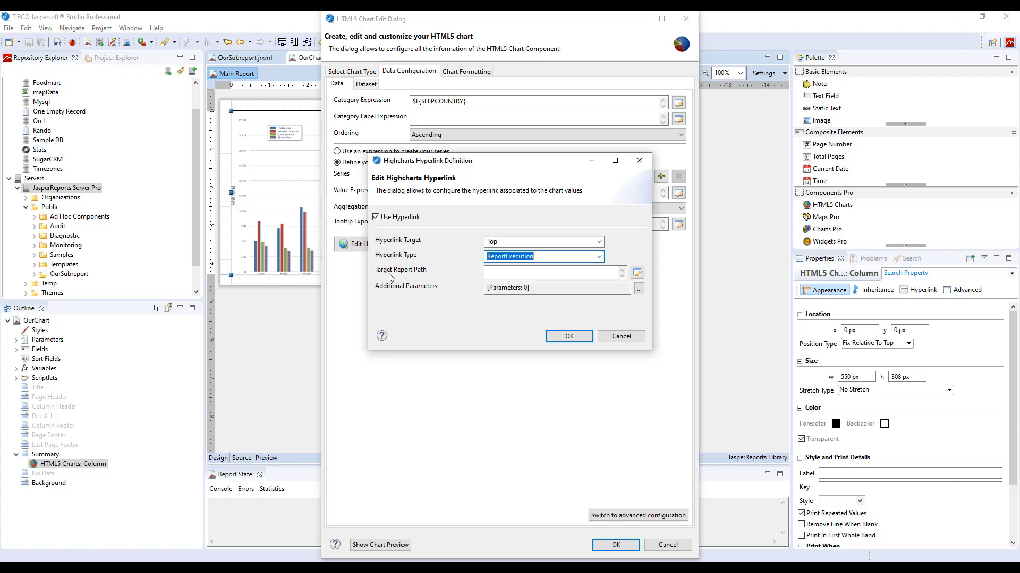
pyautogui.click(566, 340)
pyautogui.click(629, 340)
pyautogui.click(668, 545)
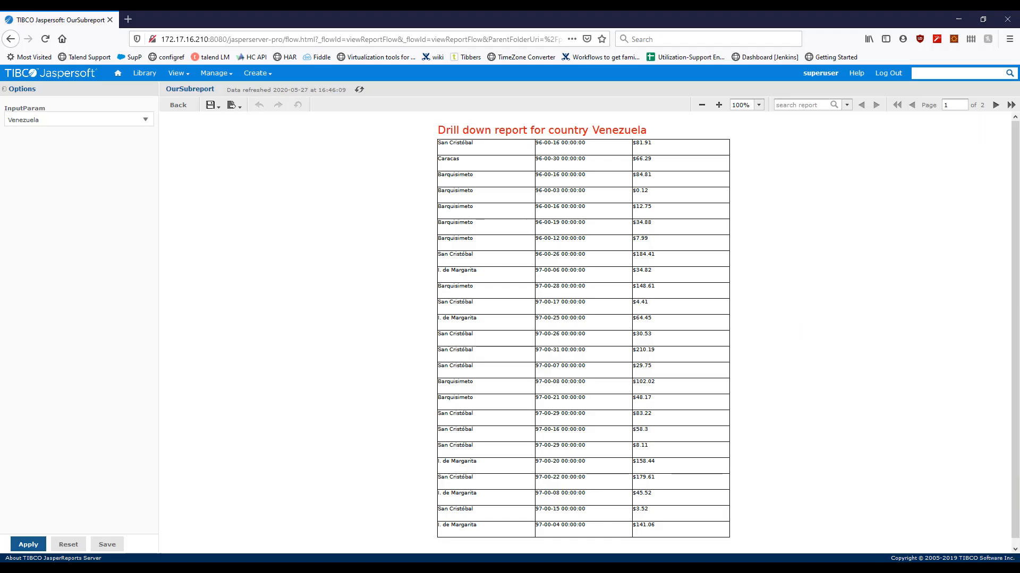
# Return to the JasperReports Server repository and look up OurSubreport's path, /public/OurSubreport, in its properties.
pyautogui.click(178, 73)
pyautogui.click(184, 102)
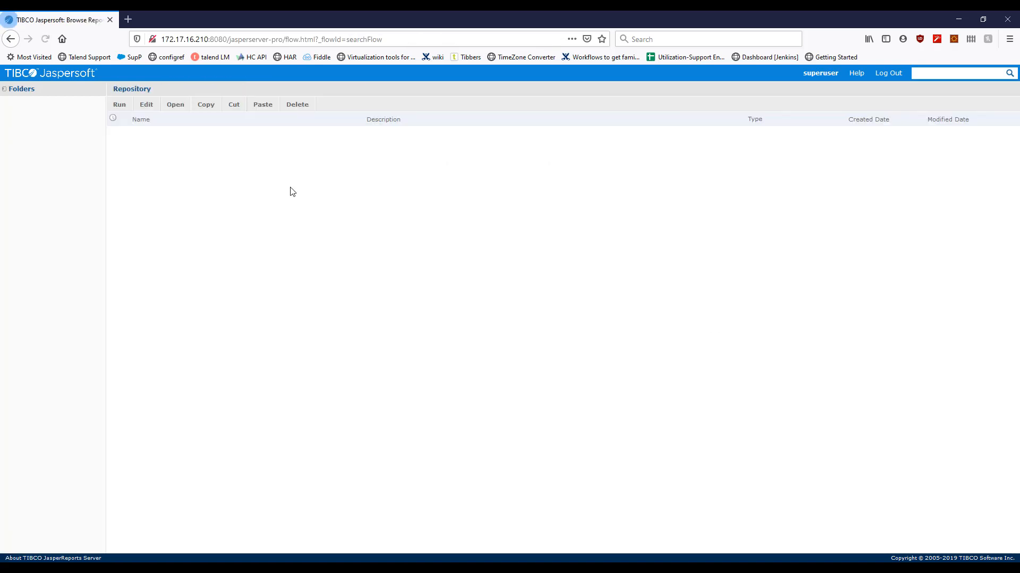
pyautogui.rightClick(224, 142)
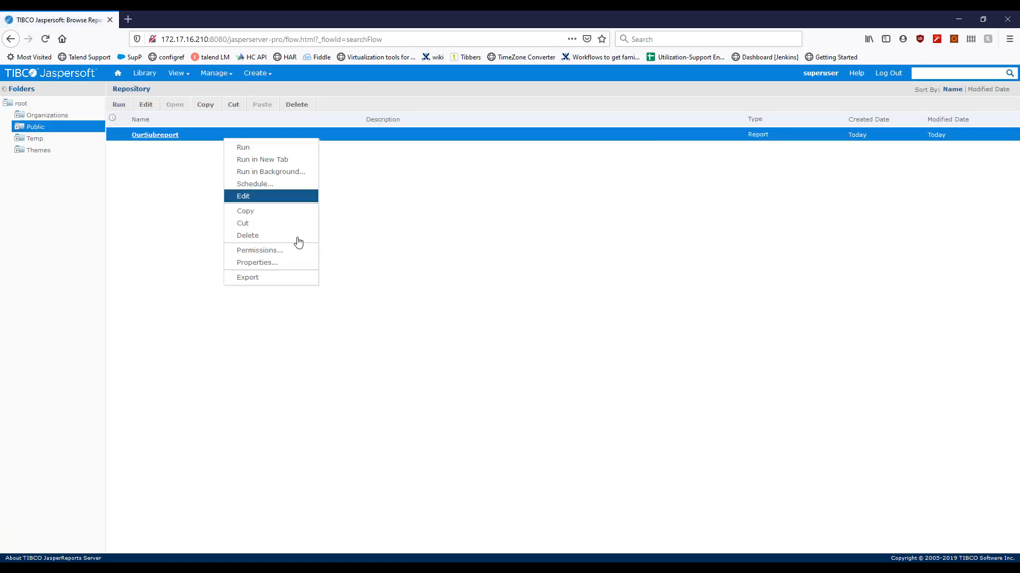
pyautogui.click(286, 262)
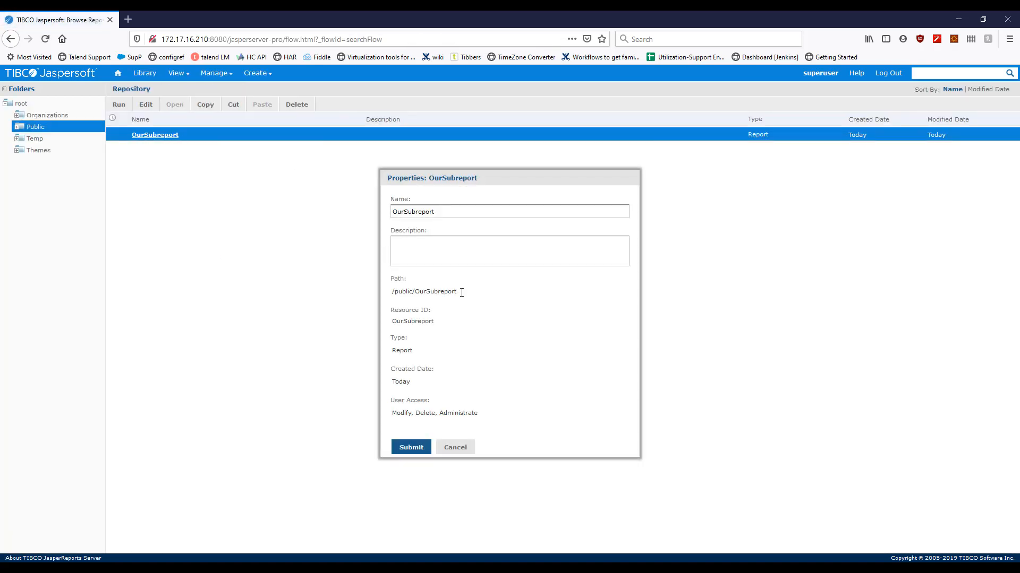
pyautogui.moveTo(461, 292); pyautogui.dragTo(395, 295)
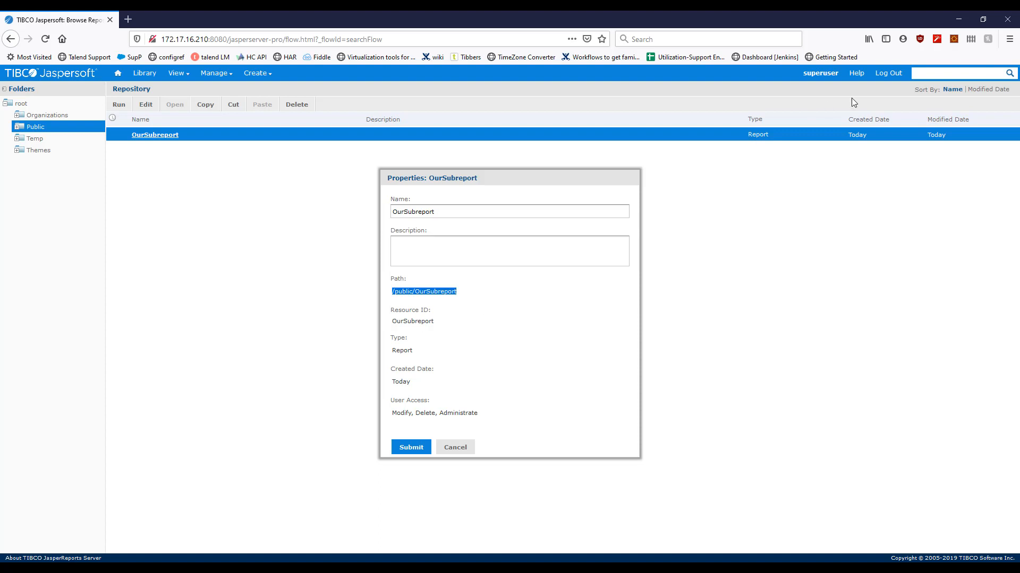
pyautogui.click(450, 446)
# View the properties of Map Report in the Organization's Reports/Interactive folder.
pyautogui.click(17, 113)
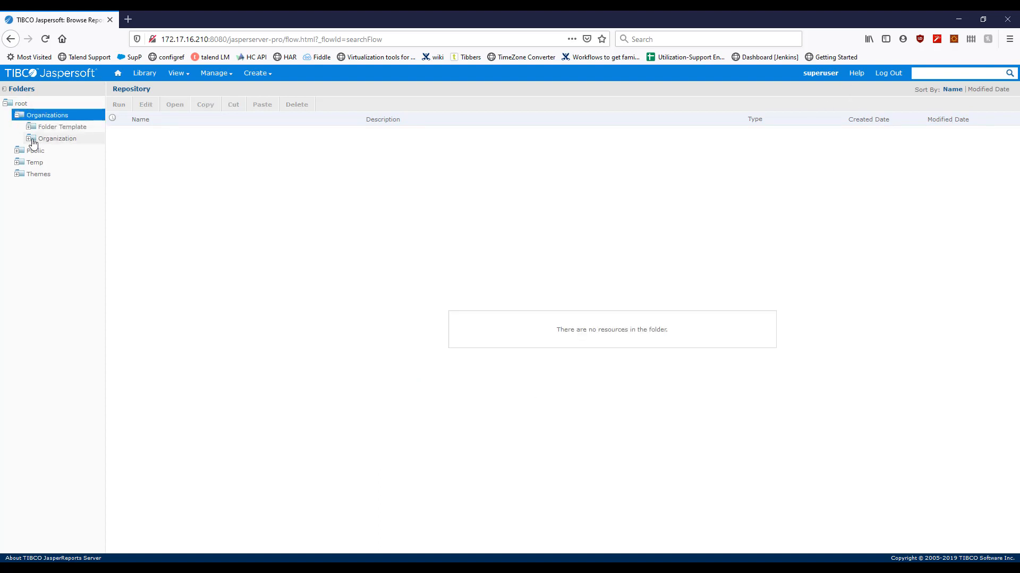
pyautogui.click(31, 140)
pyautogui.click(59, 255)
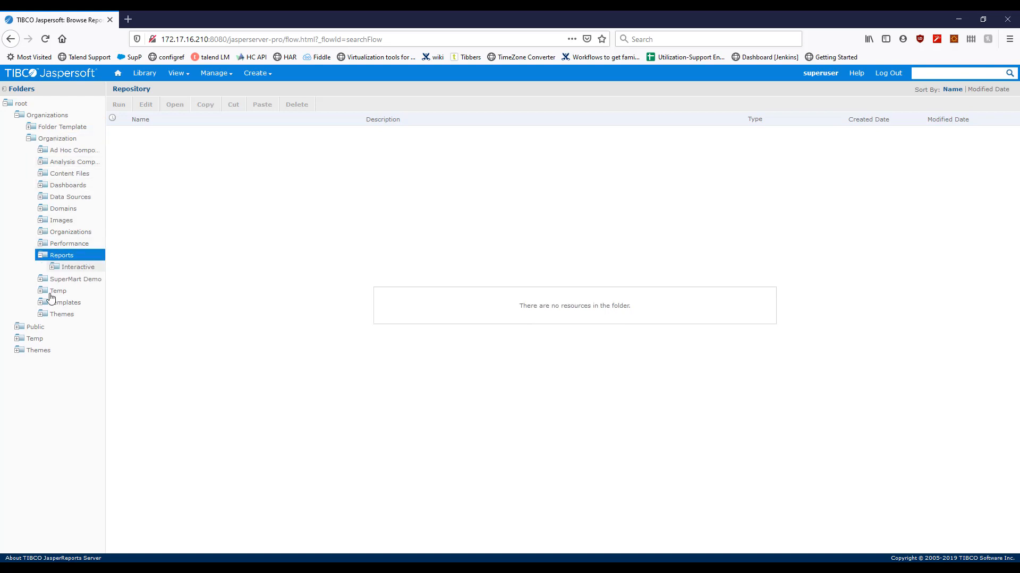
pyautogui.click(66, 267)
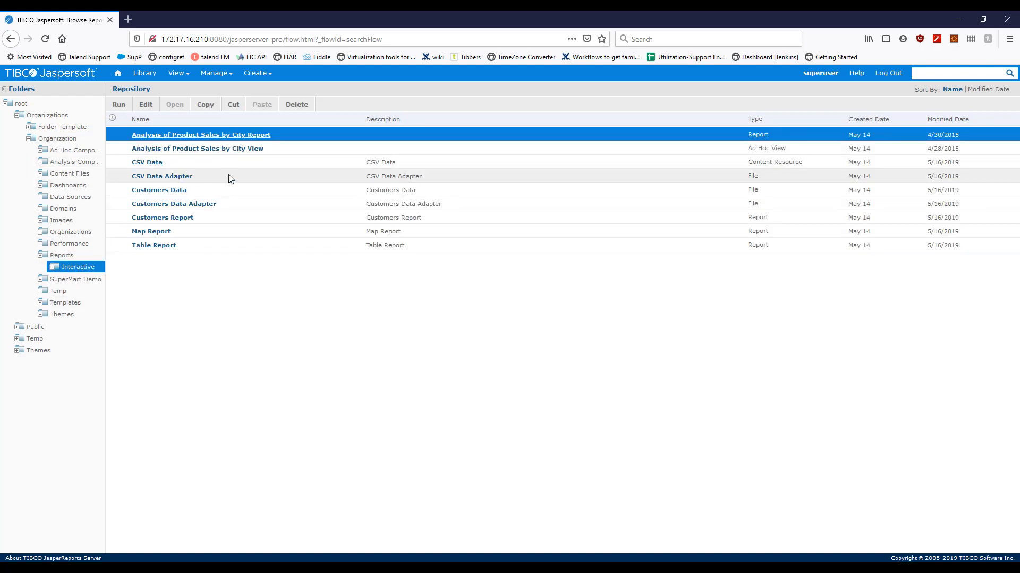
pyautogui.click(225, 191)
pyautogui.click(193, 233)
pyautogui.rightClick(194, 233)
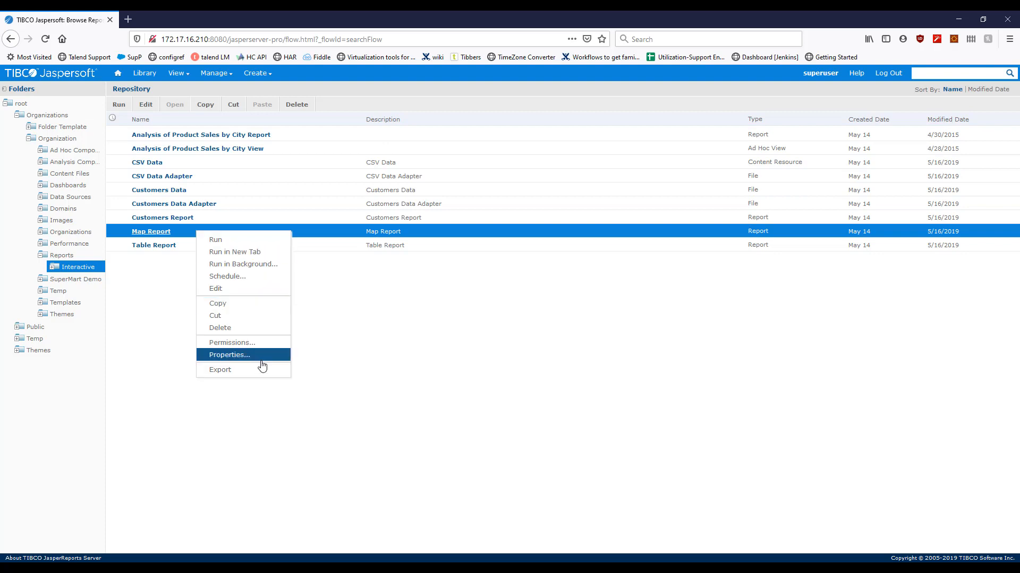
pyautogui.click(268, 354)
# Highlight the organization-relative part of Map Report's path, /reports/interactive/MapReport, and close the properties without changes.
pyautogui.moveTo(578, 292); pyautogui.dragTo(391, 292)
pyautogui.click(509, 309)
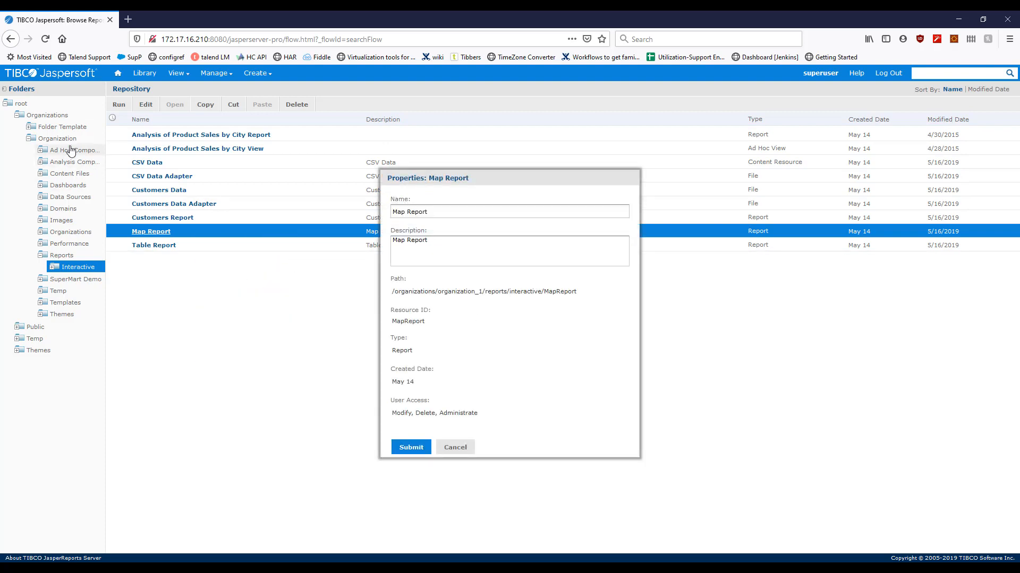
pyautogui.tripleClick(482, 293)
pyautogui.click(484, 293)
pyautogui.moveTo(484, 293); pyautogui.dragTo(579, 294)
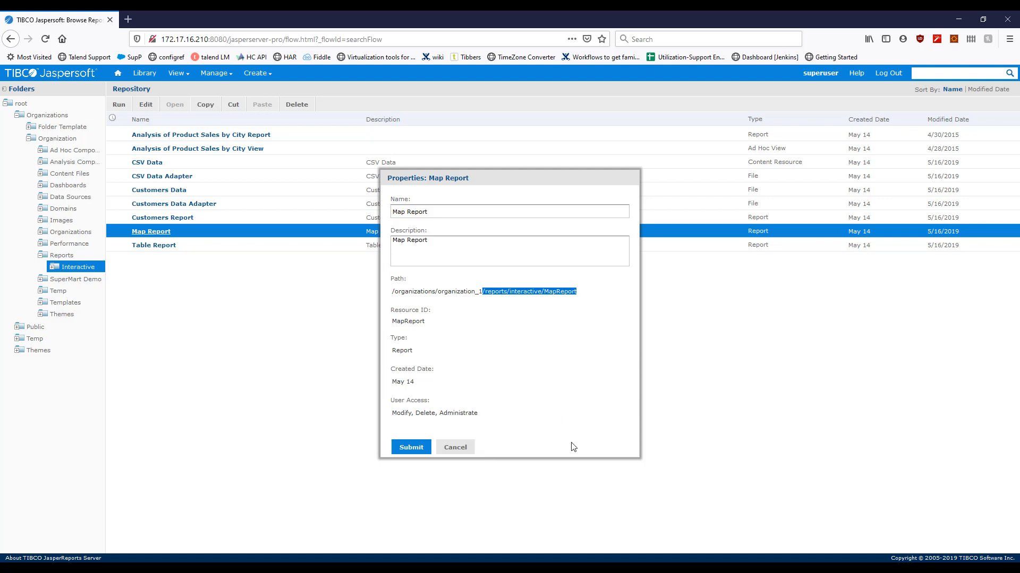
pyautogui.click(464, 450)
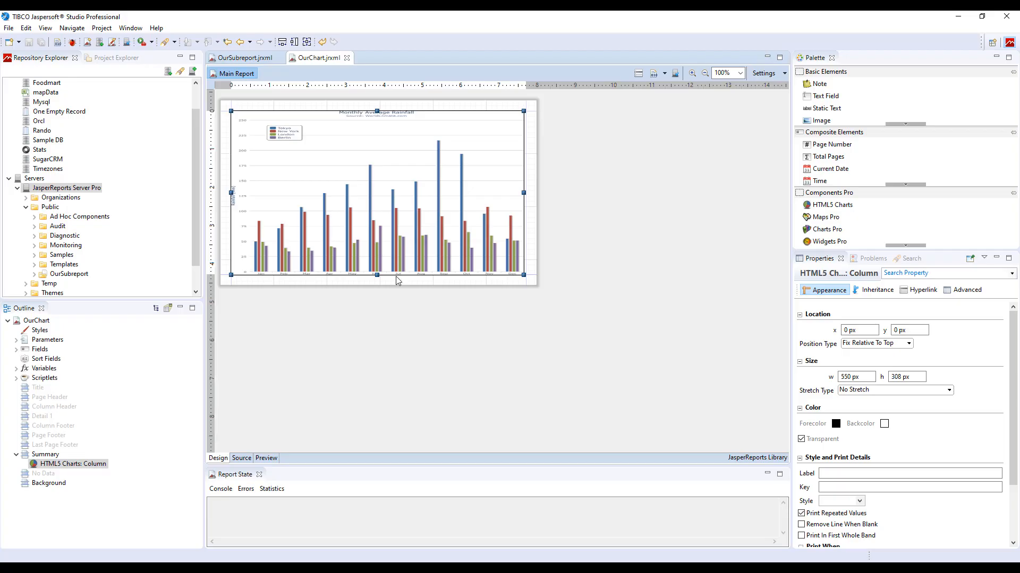
# Enable the hyperlink on OurChart's series with target Top and type ReportExecution.
pyautogui.rightClick(375, 246)
pyautogui.click(410, 254)
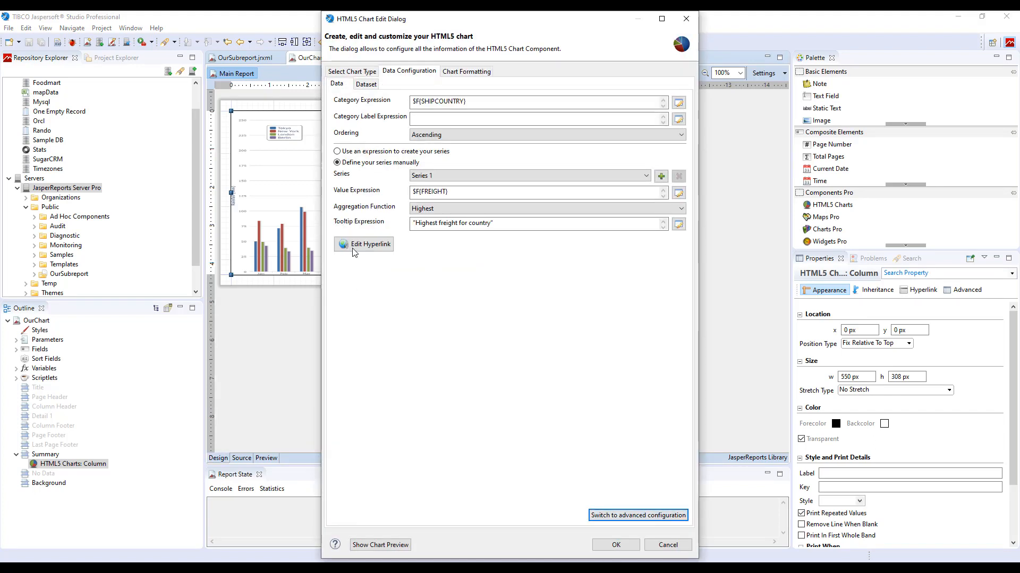
pyautogui.click(353, 245)
pyautogui.click(380, 219)
pyautogui.click(599, 243)
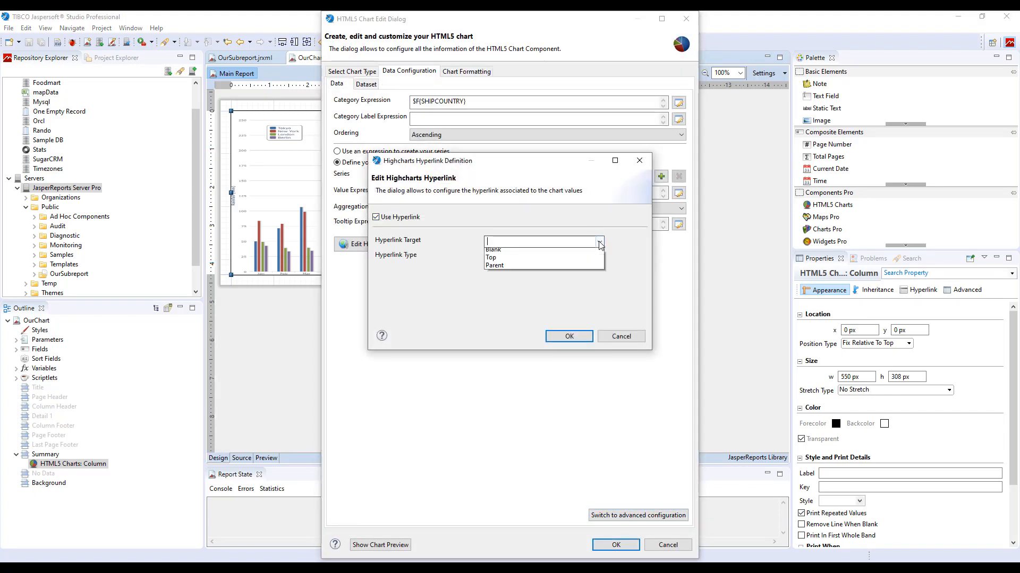
pyautogui.click(542, 268)
pyautogui.click(599, 256)
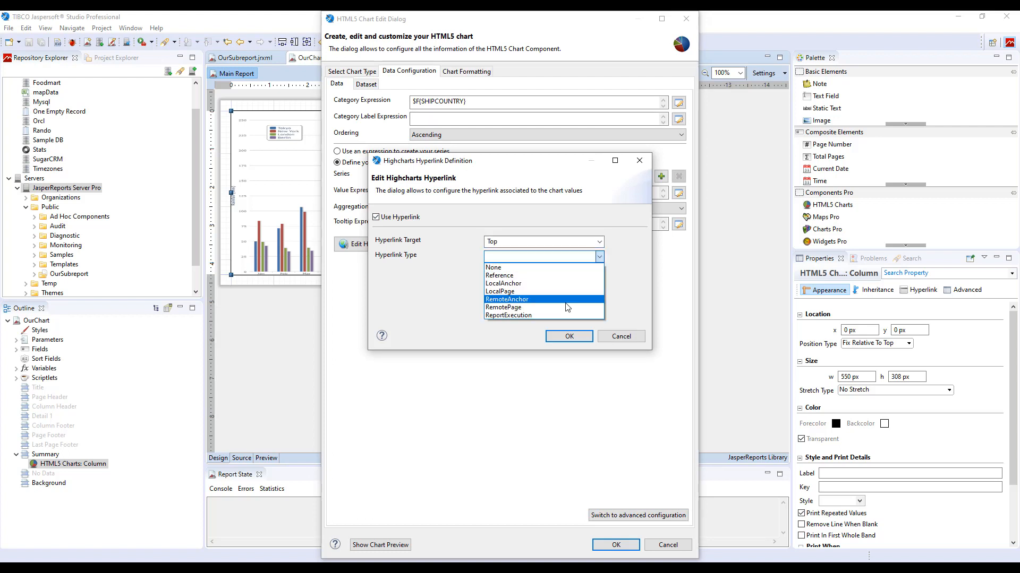
pyautogui.click(566, 320)
# Set the hyperlink's target report path to "/public/OurSubreport", including the double quotes.
pyautogui.click(530, 270)
pyautogui.write('"')
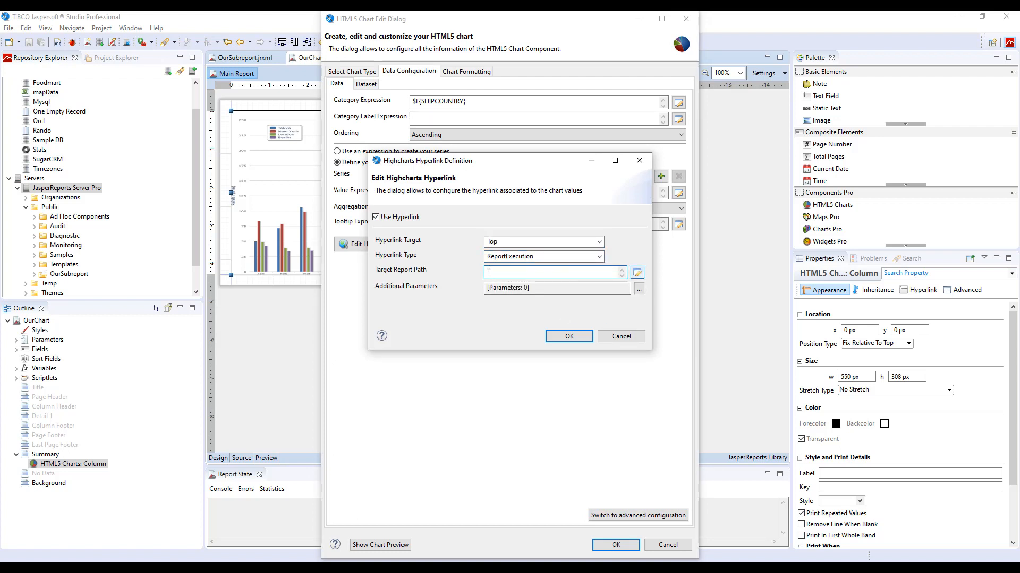
pyautogui.write('/public/OurSubreport')
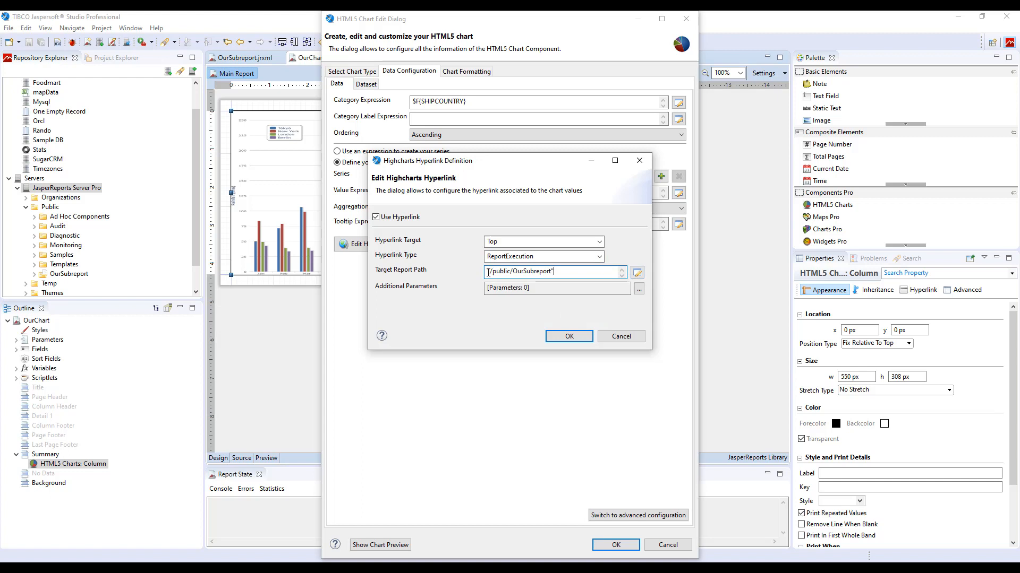
# Try a repo: prefix in front of /public/OurSubreport in the target report path, and remove it again.
pyautogui.click(517, 289)
pyautogui.click(488, 271)
pyautogui.write('repo')
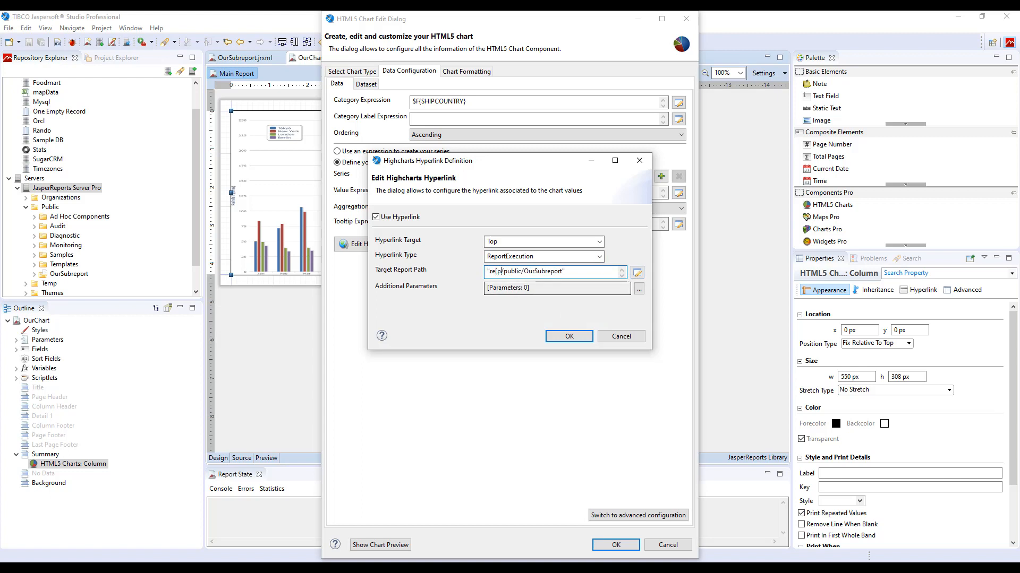
pyautogui.write(':')
pyautogui.press('BackSpace')
pyautogui.press('BackSpace')
pyautogui.press('BackSpace')
pyautogui.press('BackSpace')
pyautogui.press('BackSpace')
pyautogui.press('BackSpace')
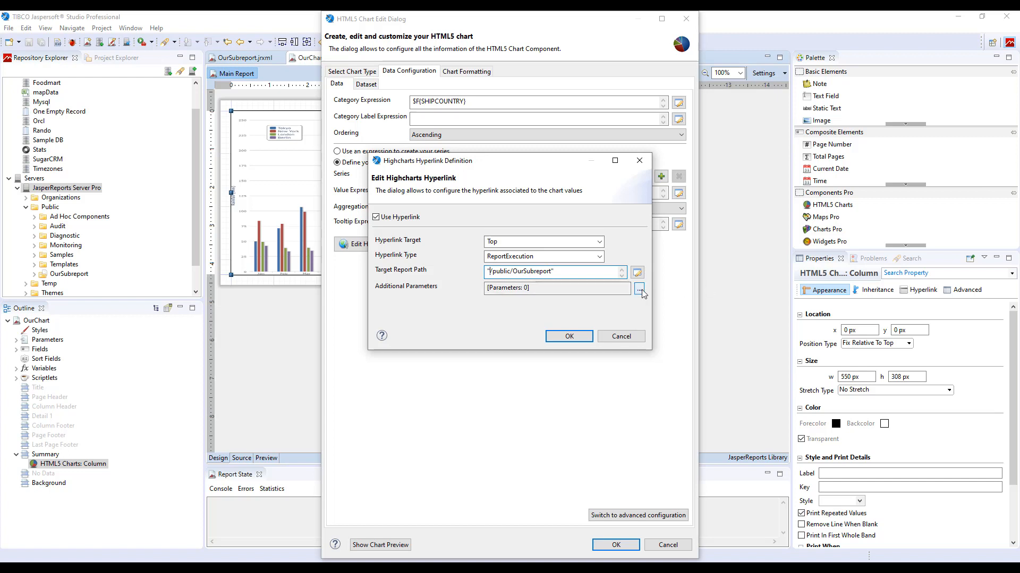
# Accept the hyperlink and chart settings, and check the name of the input parameter in OurSubreport.
pyautogui.click(571, 339)
pyautogui.click(621, 545)
pyautogui.click(249, 59)
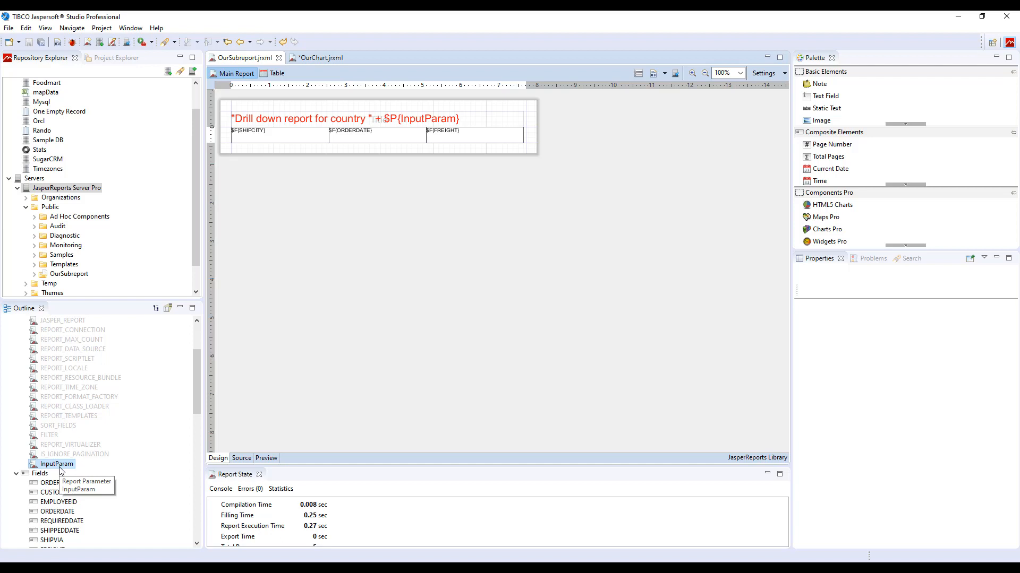
pyautogui.click(298, 60)
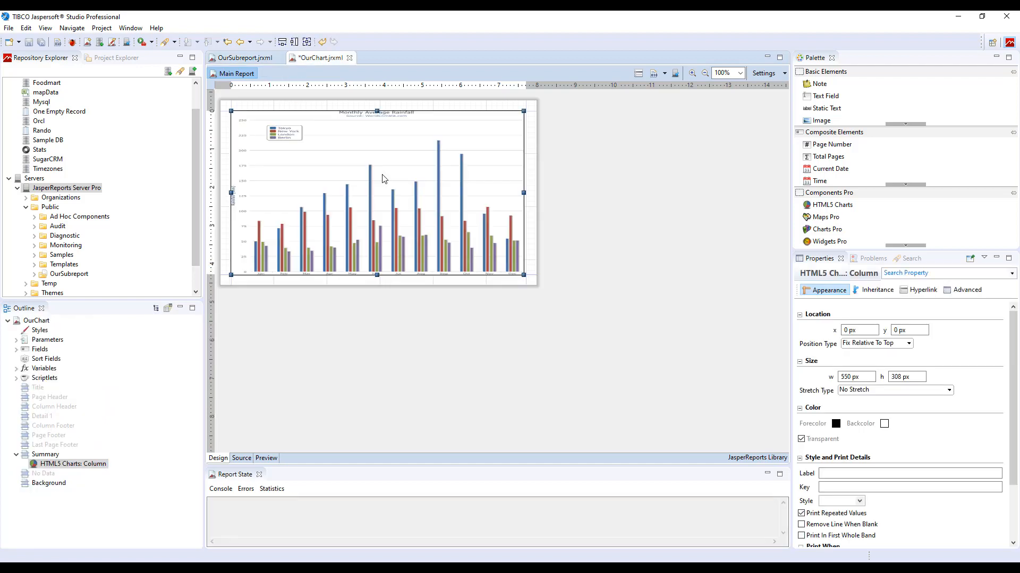
# Add a custom parameter named InputParam to the hyperlink of OurChart's series.
pyautogui.rightClick(393, 179)
pyautogui.click(435, 187)
pyautogui.click(351, 244)
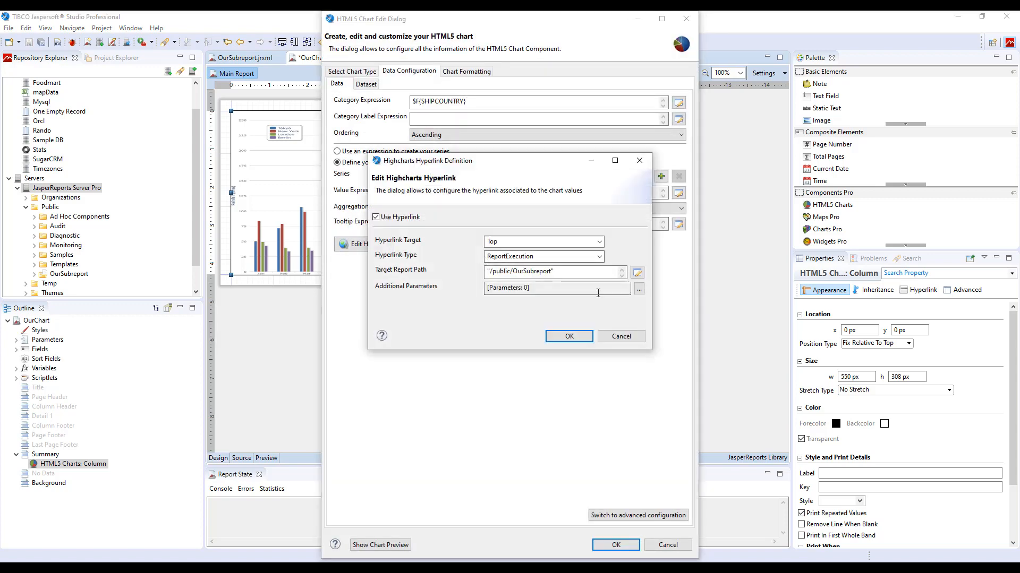
pyautogui.click(639, 289)
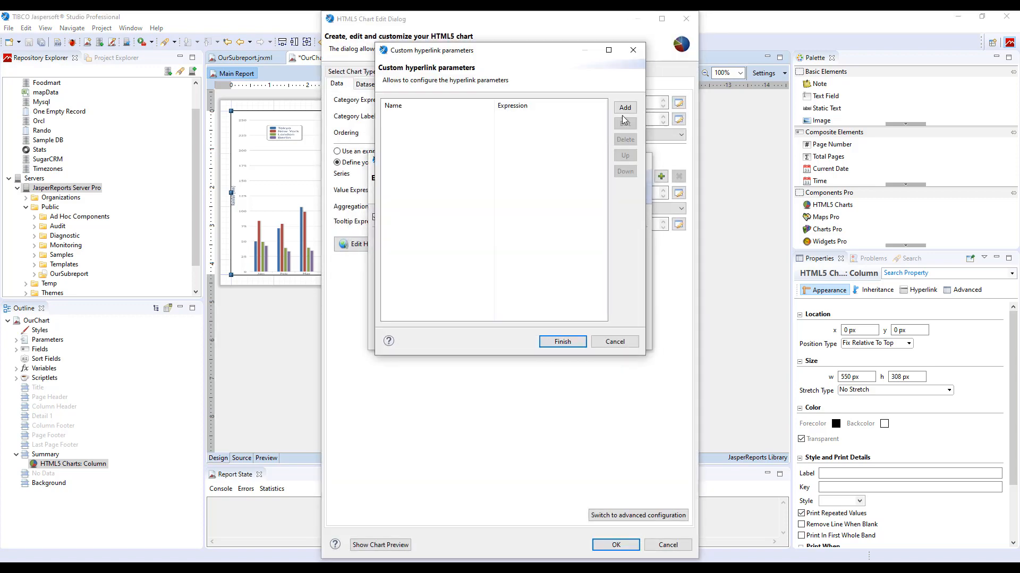
pyautogui.click(624, 108)
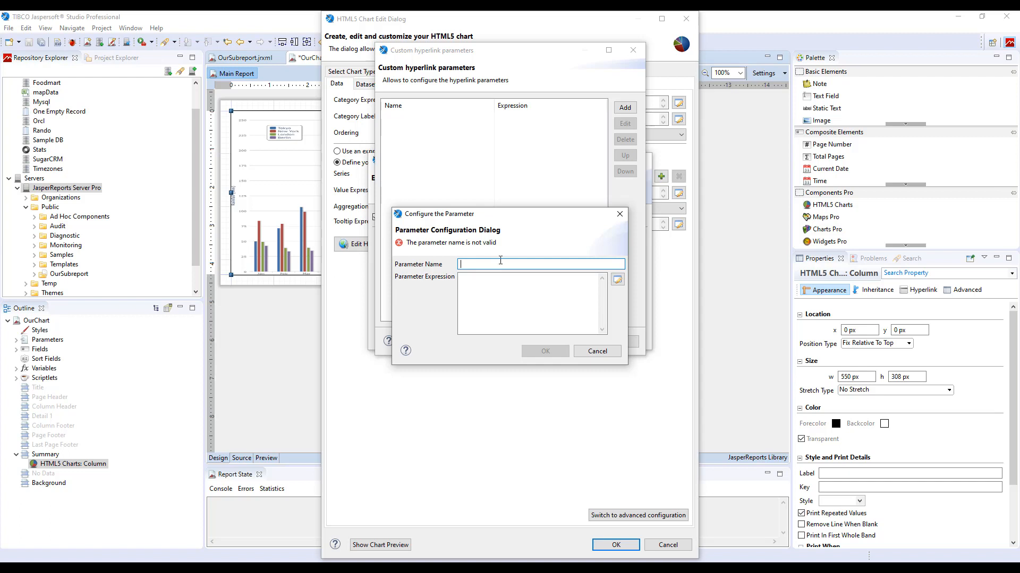
pyautogui.write('InputParam')
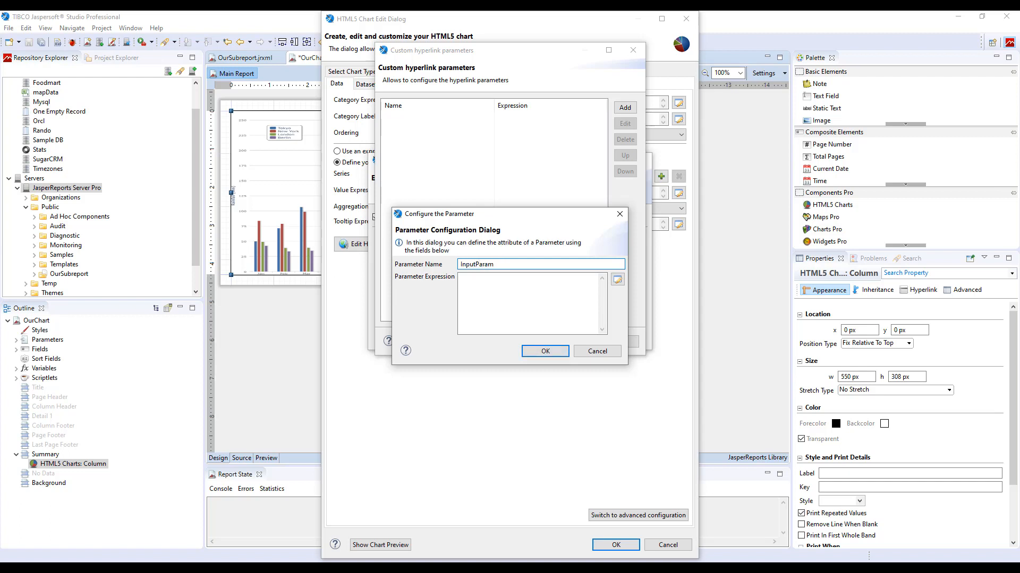
# Set the InputParam expression to $F{SHIPCOUNTRY} and apply the parameter, hyperlink and chart settings.
pyautogui.click(513, 300)
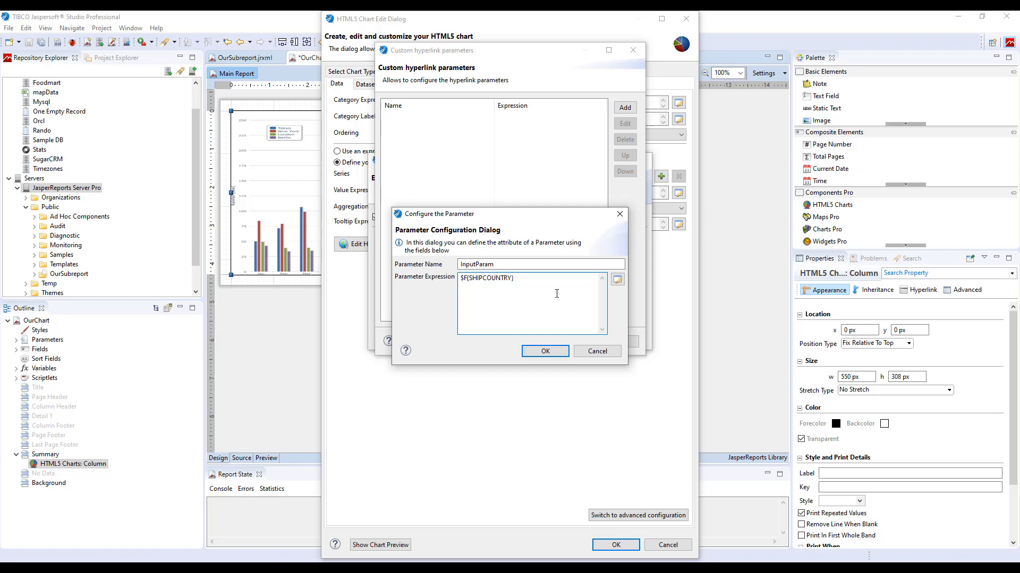
pyautogui.click(544, 351)
pyautogui.click(562, 344)
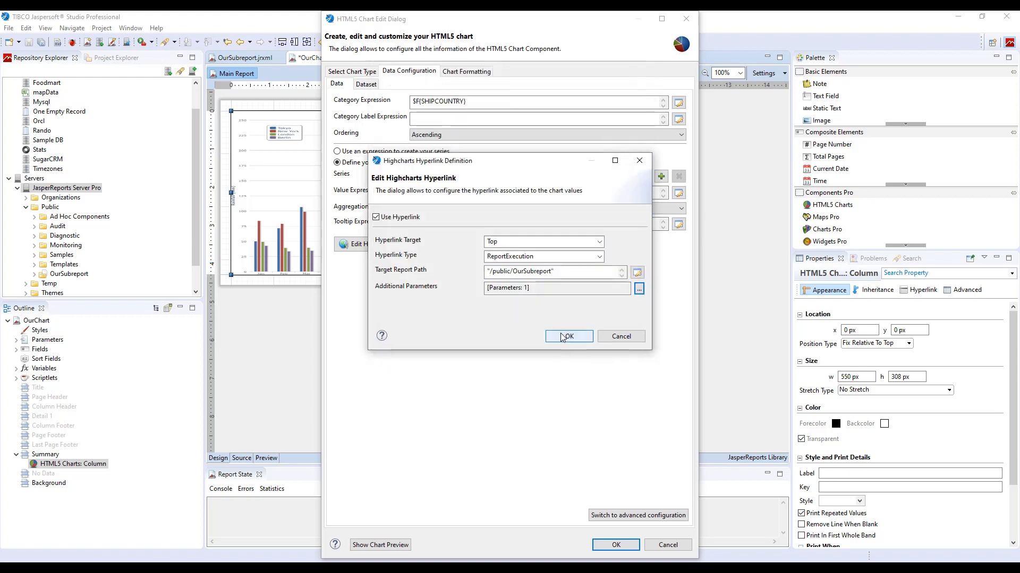
pyautogui.click(563, 337)
pyautogui.click(615, 545)
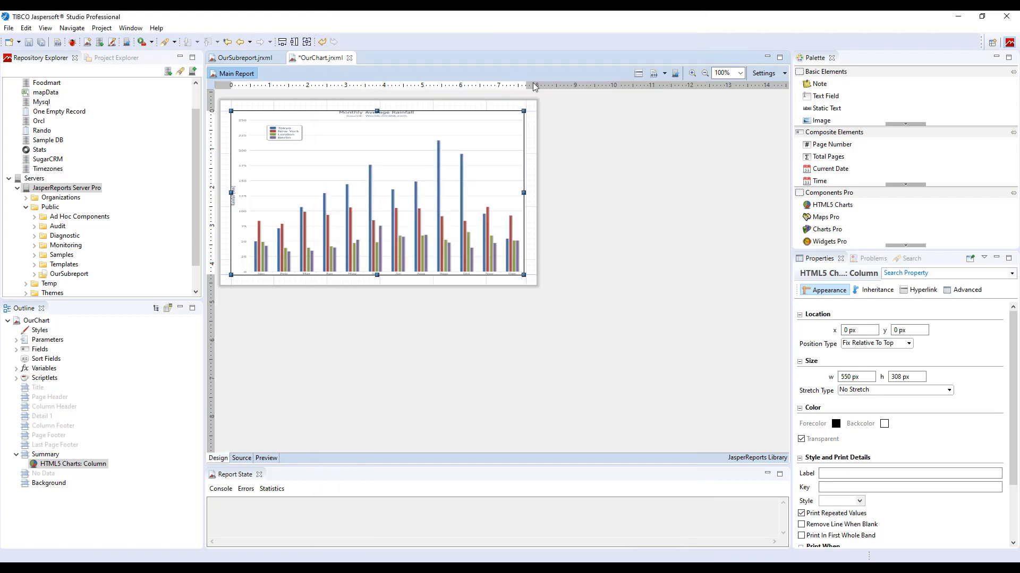
# Save OurChart and set the Public folder of JasperReports Server Pro as its publishing location.
pyautogui.click(29, 42)
pyautogui.click(499, 294)
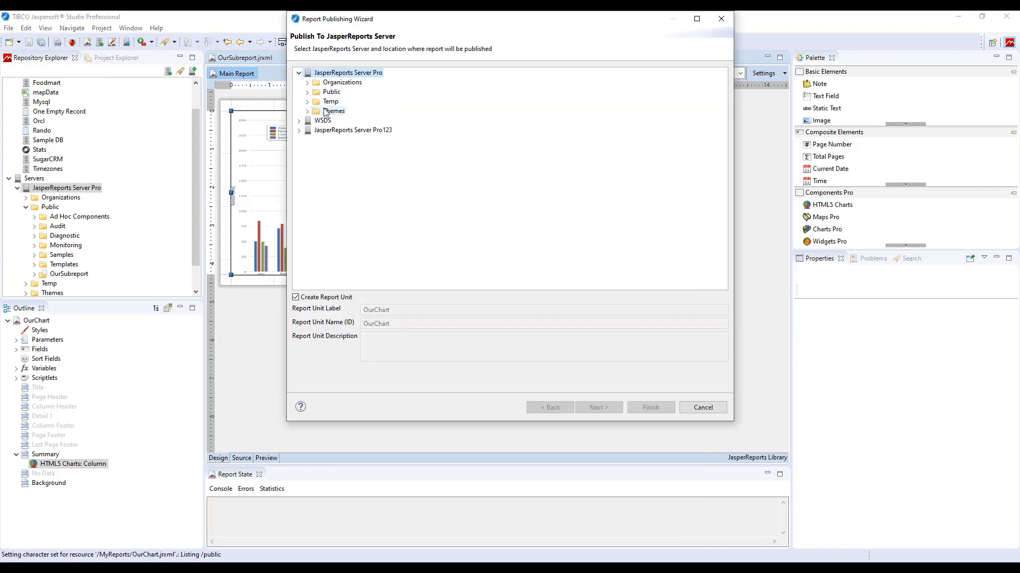
pyautogui.click(598, 407)
# Publish OurChart with the repository data source /public/Samples/Data_Sources/JServerJNDIDS, found by searching for JNDI.
pyautogui.click(466, 102)
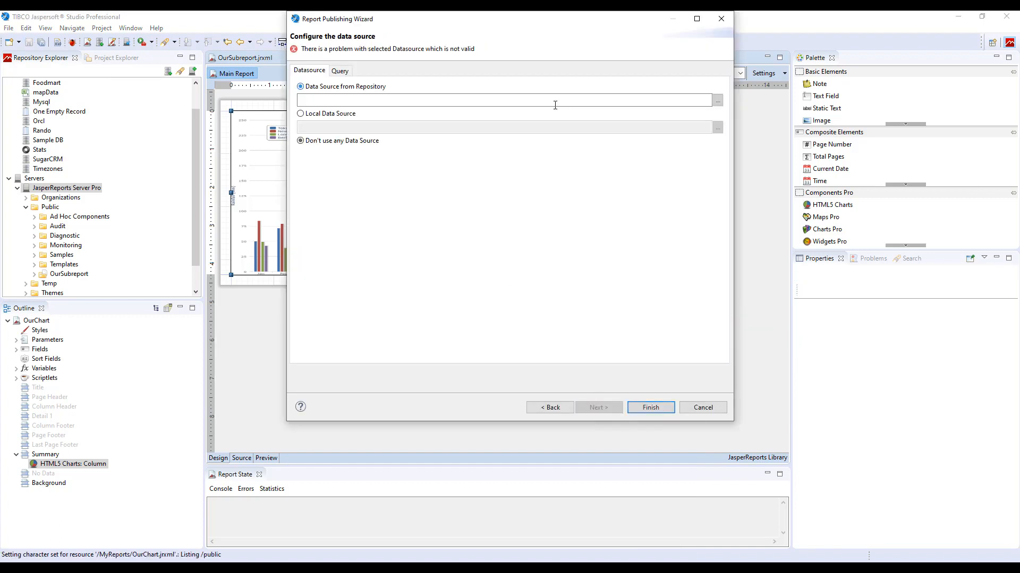
pyautogui.click(718, 100)
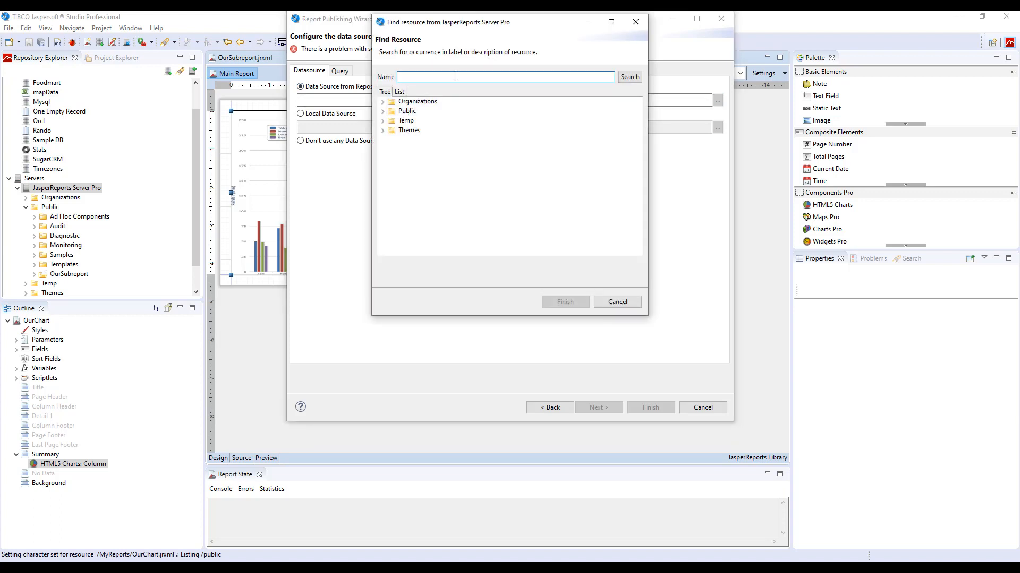
pyautogui.write('JNDI')
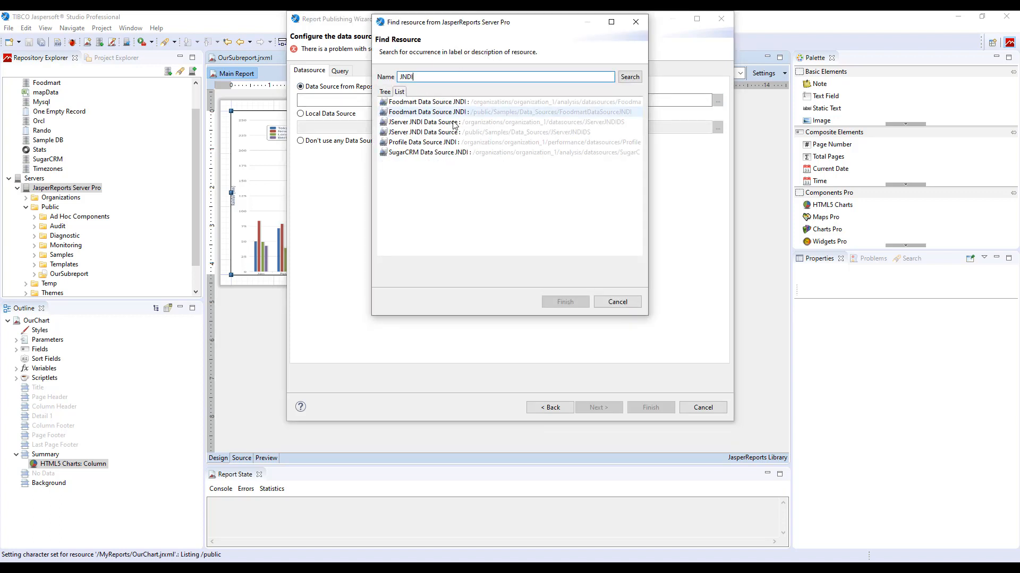
pyautogui.doubleClick(422, 131)
pyautogui.click(649, 409)
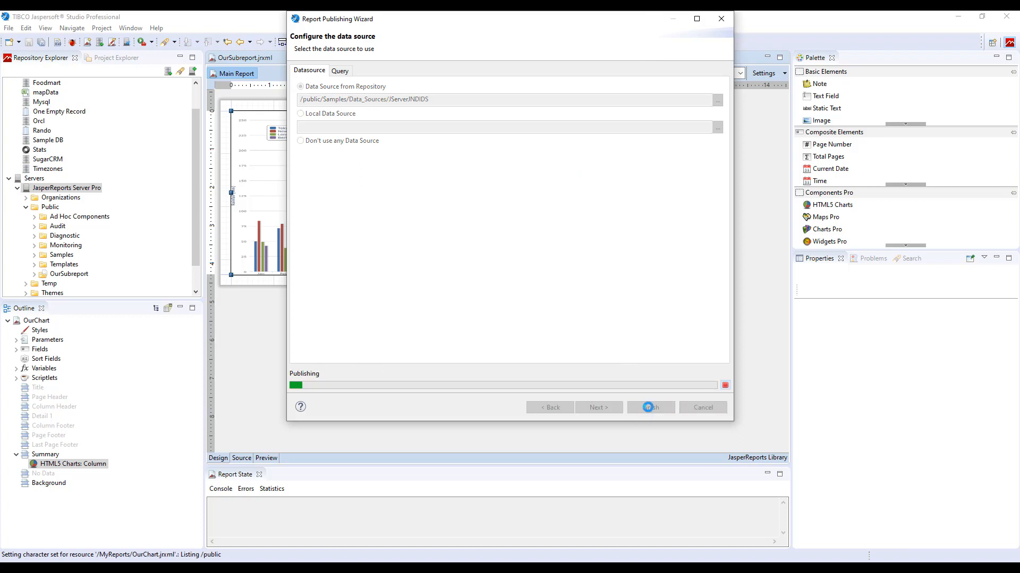
pyautogui.click(623, 230)
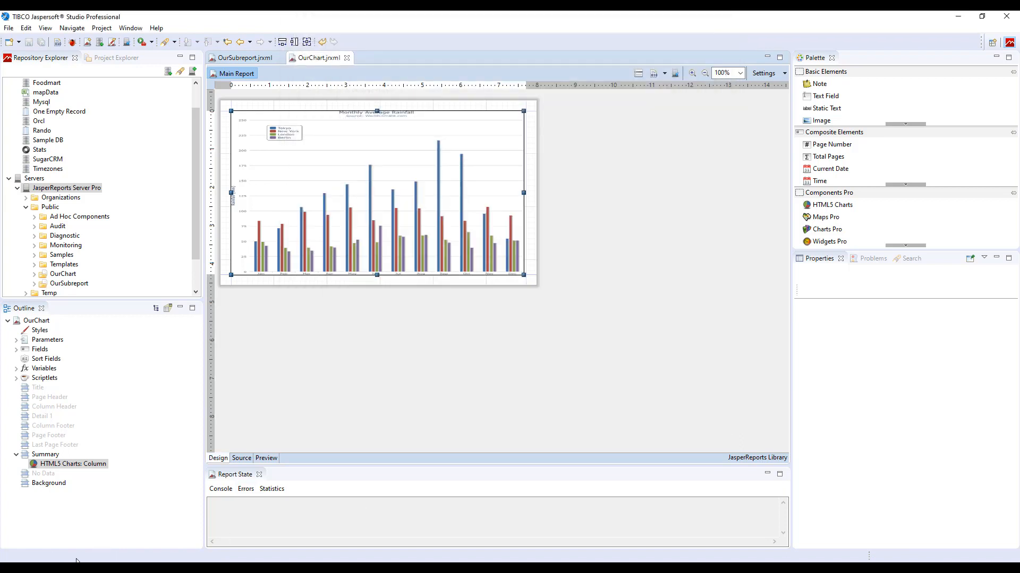
# Switch to JasperReports Server in the browser, run OurChart and drill down into the USA column.
pyautogui.hotkey('alt', 'Tab')
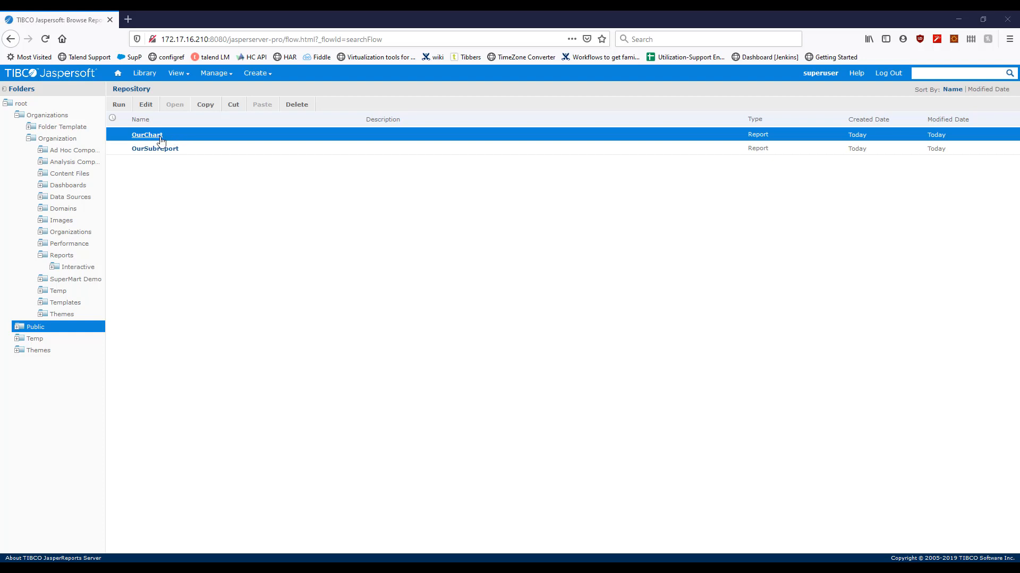
pyautogui.click(118, 105)
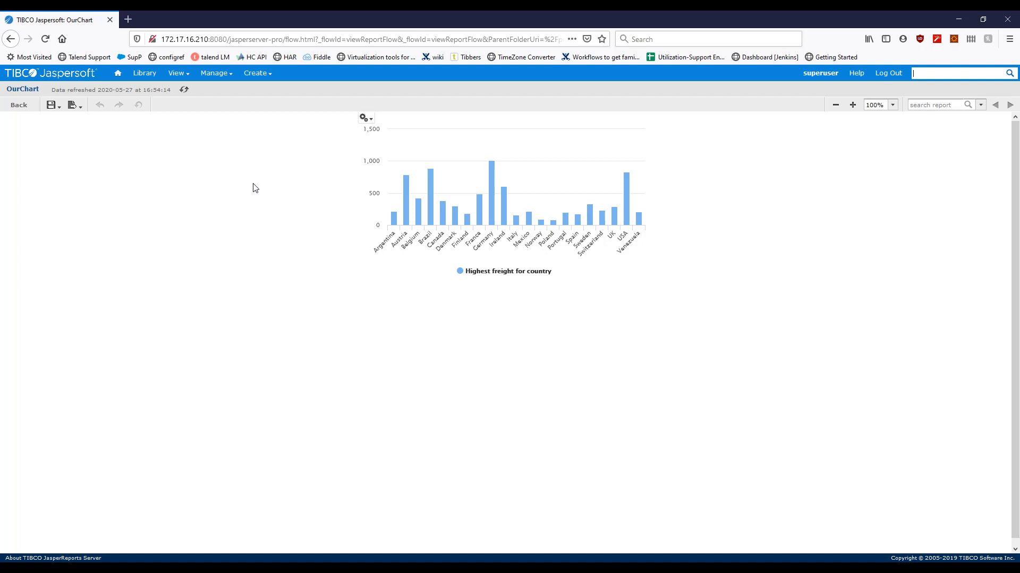
pyautogui.moveTo(406, 228)
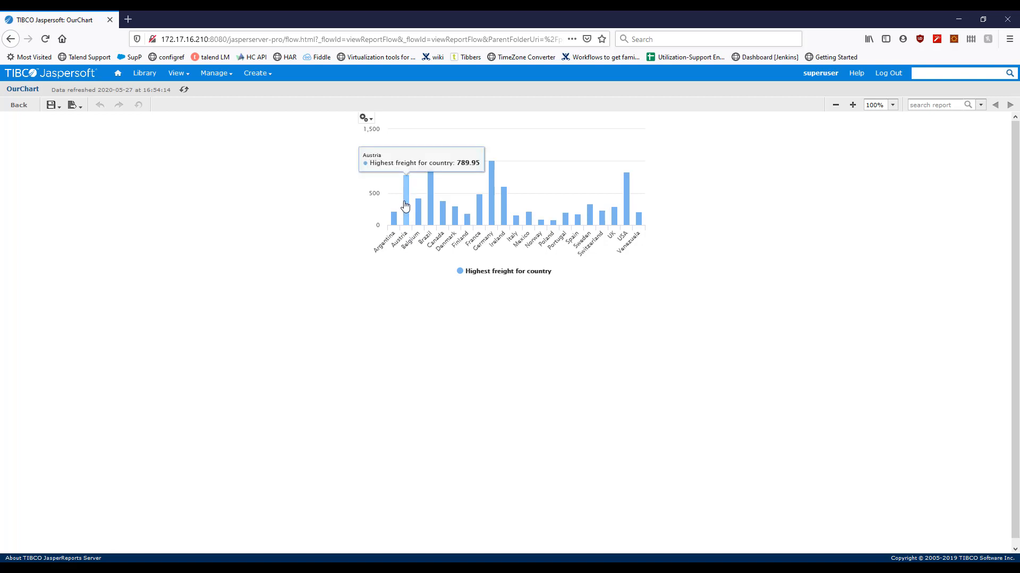
pyautogui.click(405, 205)
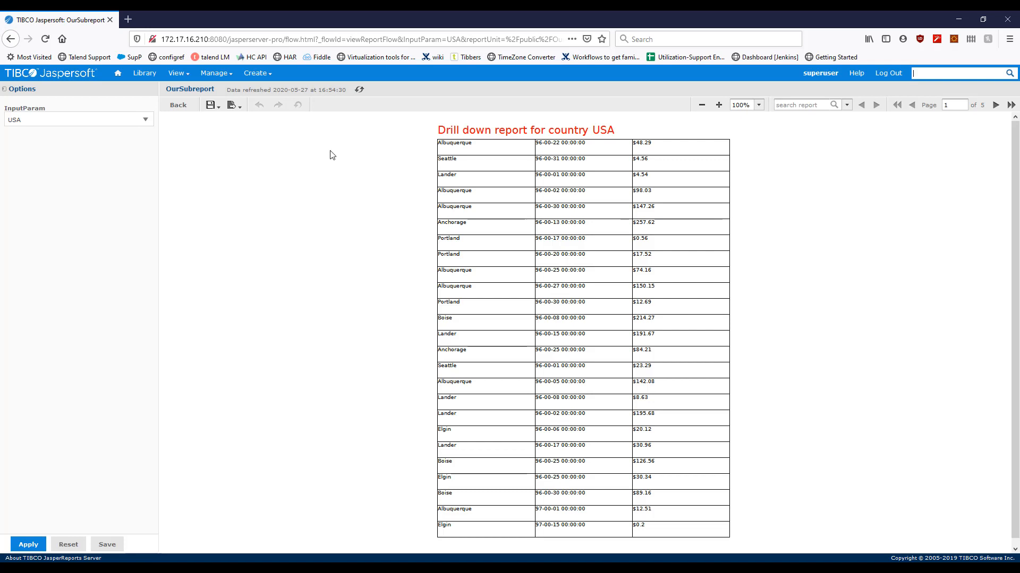
# Inspect the title of the USA drill-down report against the chart, and return to OurChart.
pyautogui.moveTo(616, 131); pyautogui.dragTo(589, 130)
pyautogui.click(10, 39)
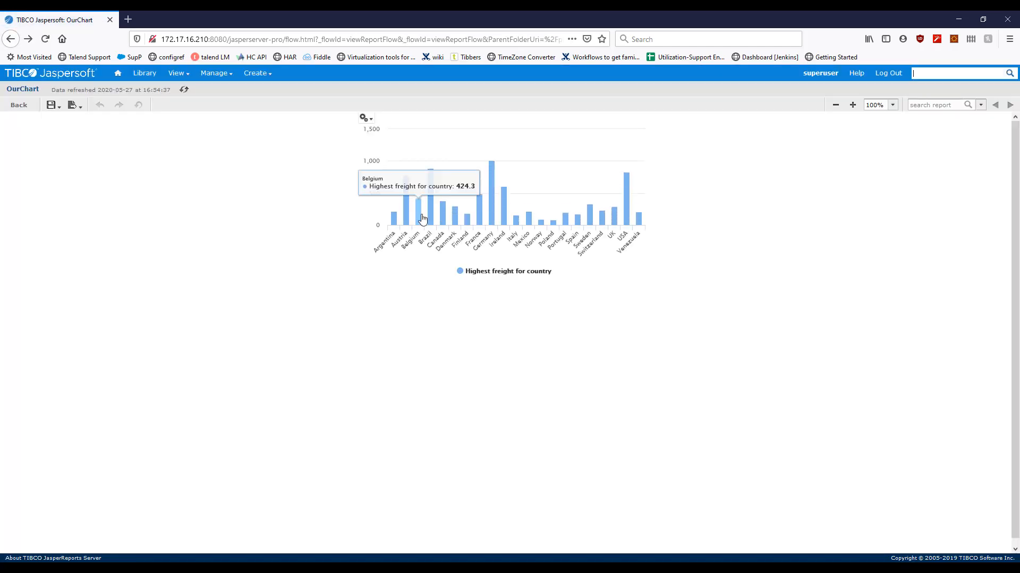
pyautogui.hotkey('alt', 'Right')
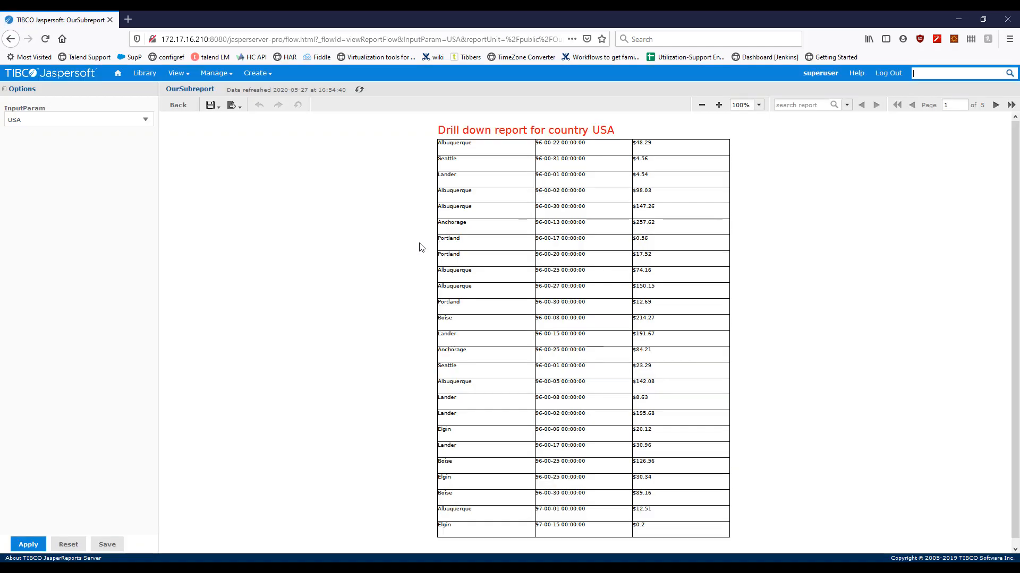
pyautogui.moveTo(615, 131); pyautogui.dragTo(447, 129)
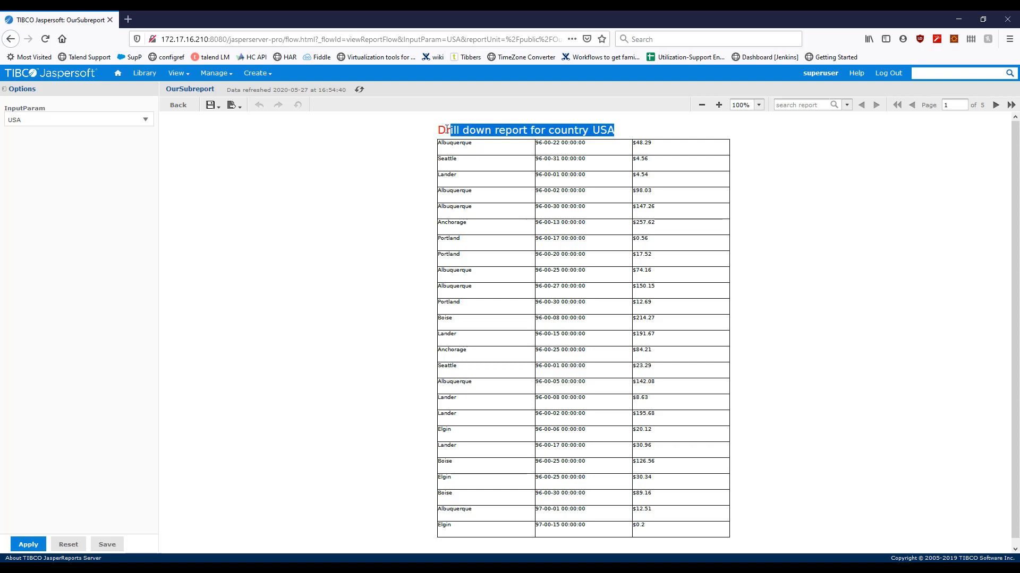
pyautogui.click(343, 166)
pyautogui.click(11, 39)
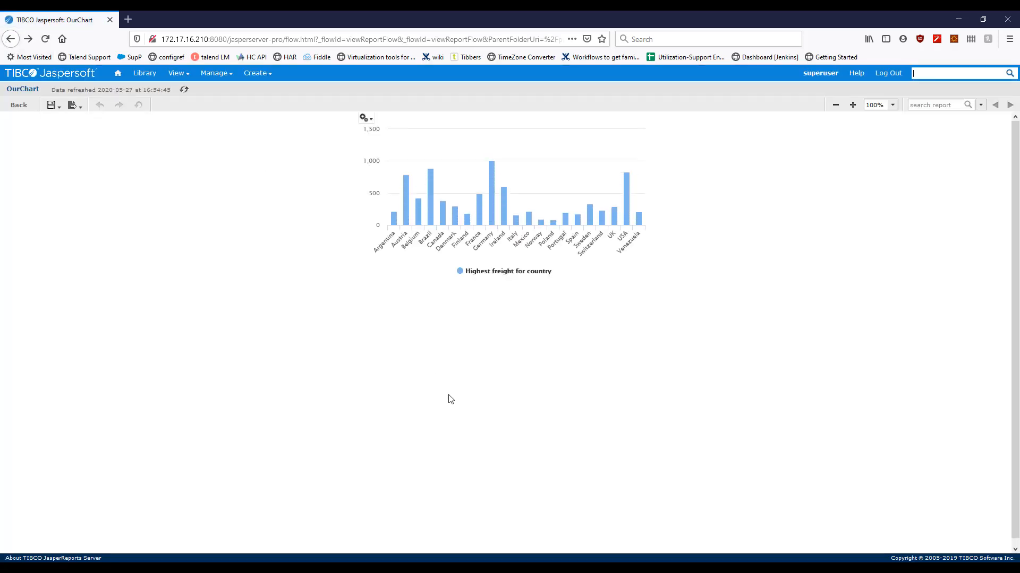
# Switch back to Jaspersoft Studio and view the advanced properties of Measure1 in OurChart's advanced data configuration.
pyautogui.click(431, 568)
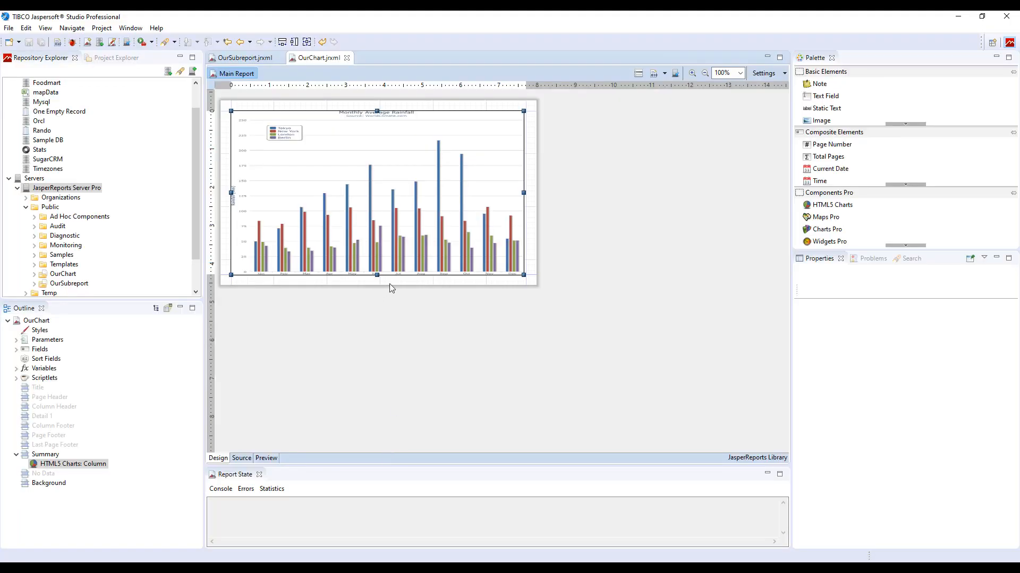
pyautogui.rightClick(404, 228)
pyautogui.click(434, 247)
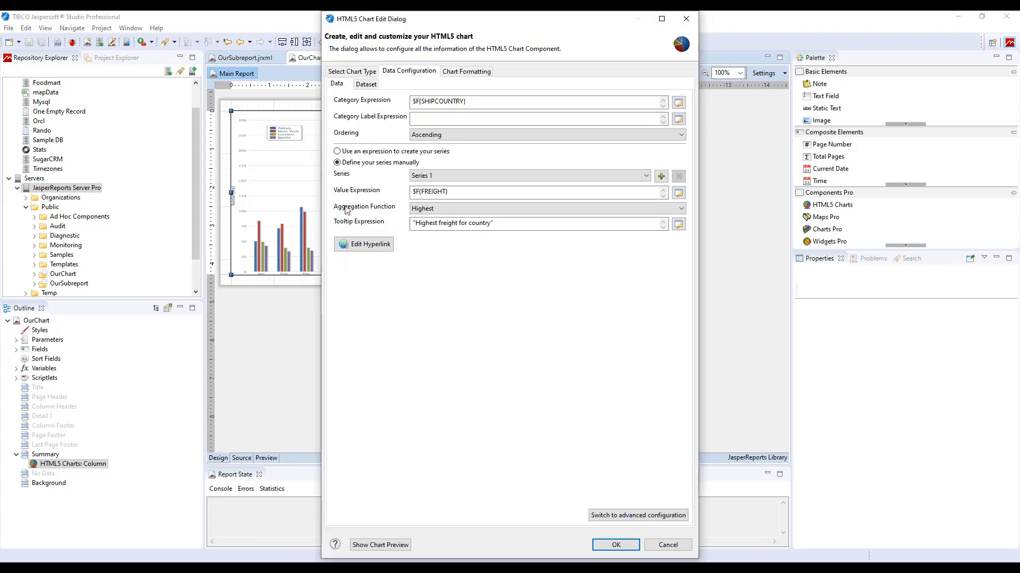
pyautogui.click(613, 515)
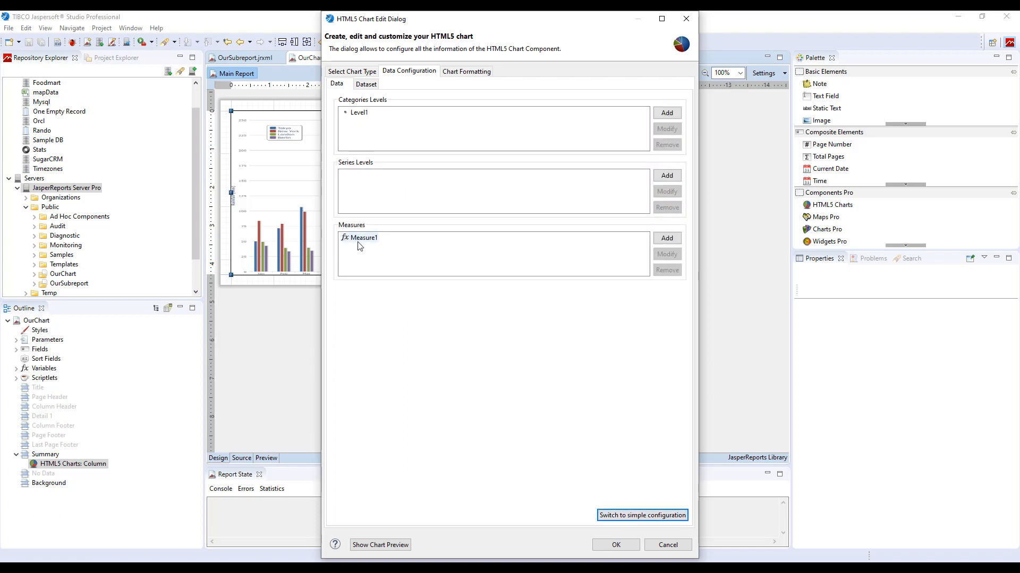
pyautogui.doubleClick(358, 239)
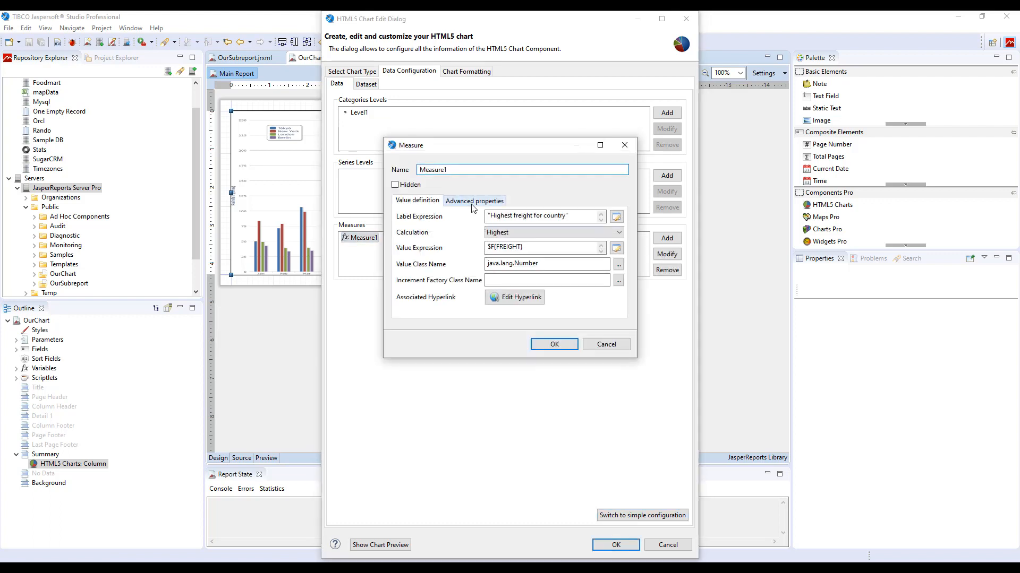
pyautogui.click(471, 201)
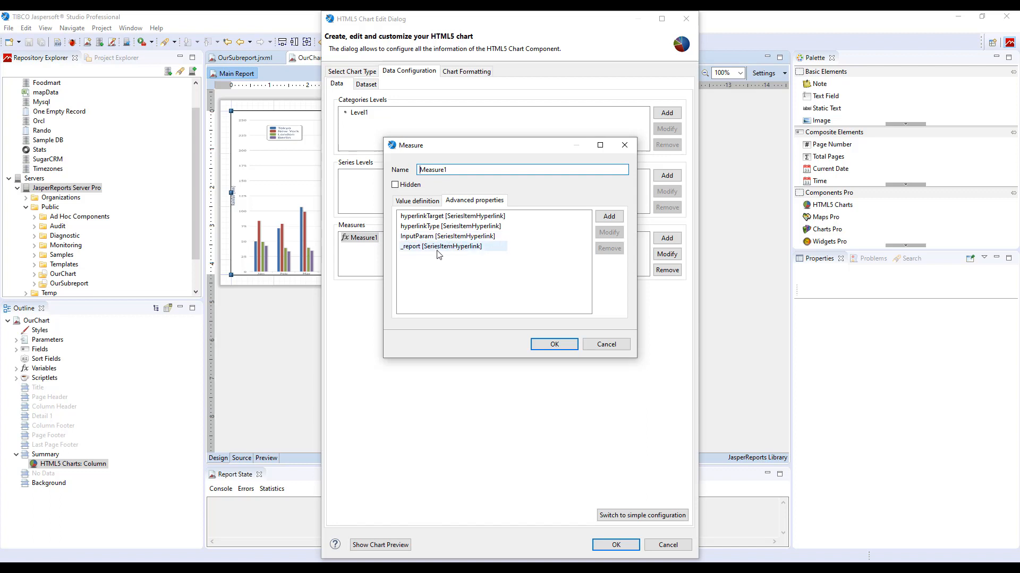
# Review the definitions of the _report and hyperlinkType advanced properties of Measure1, leaving both unedited.
pyautogui.doubleClick(410, 248)
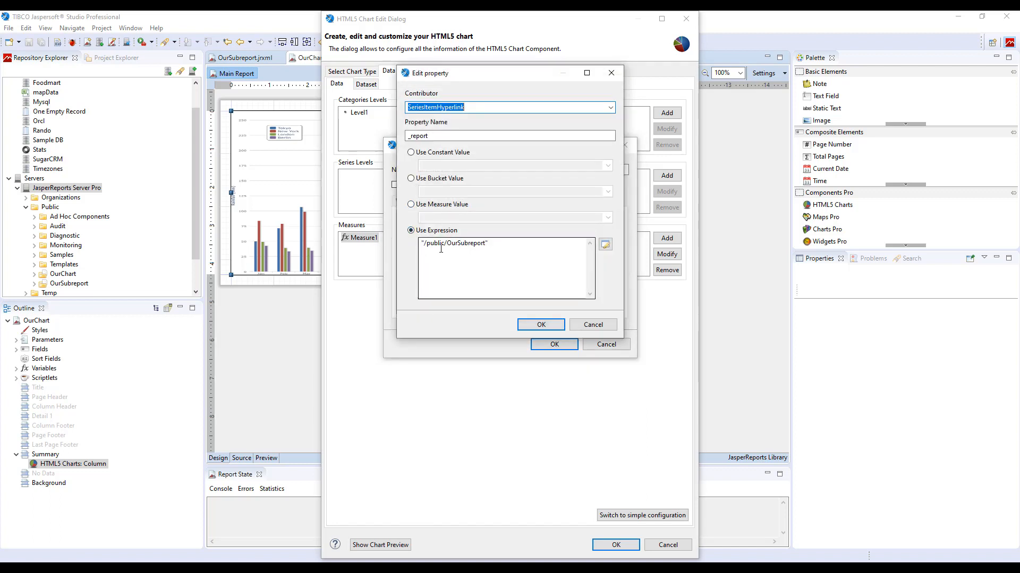
pyautogui.moveTo(421, 244); pyautogui.dragTo(492, 248)
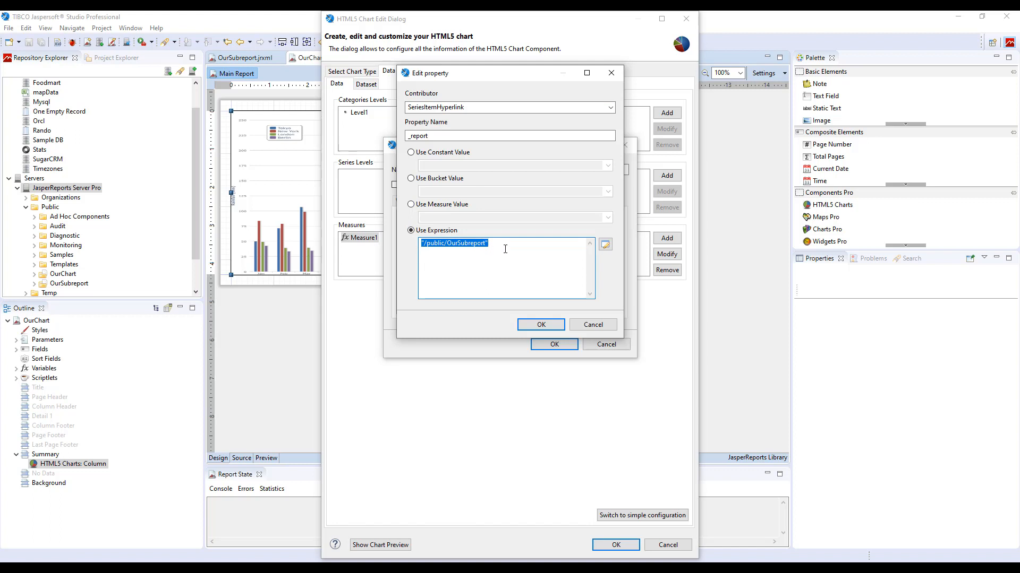
pyautogui.doubleClick(412, 137)
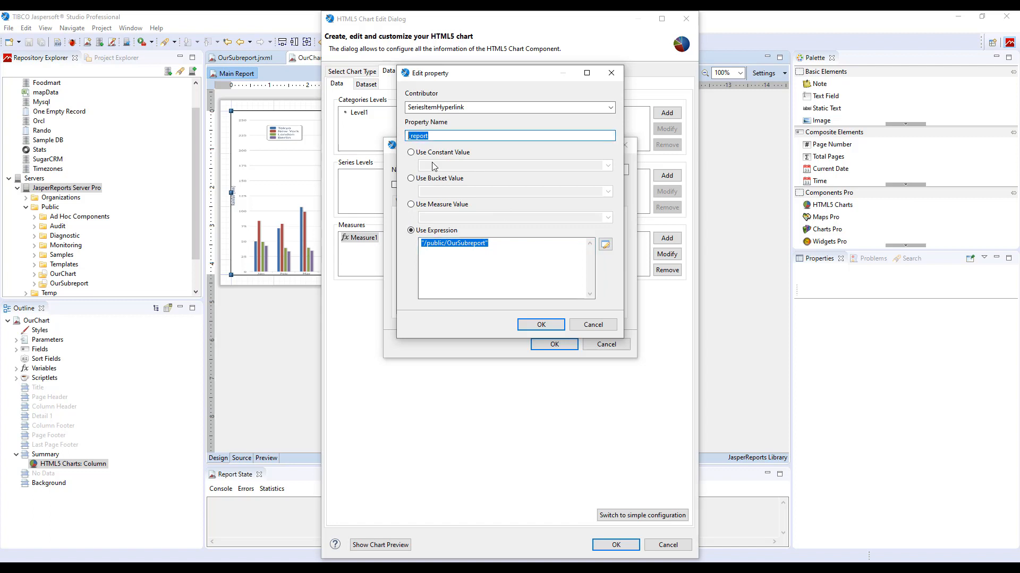
pyautogui.click(593, 325)
pyautogui.doubleClick(446, 227)
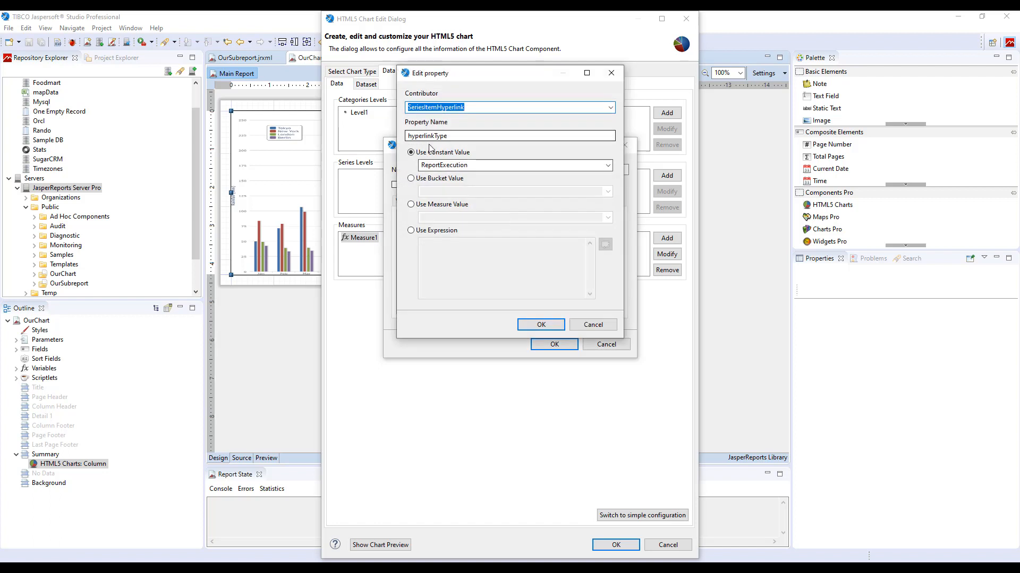
pyautogui.click(593, 324)
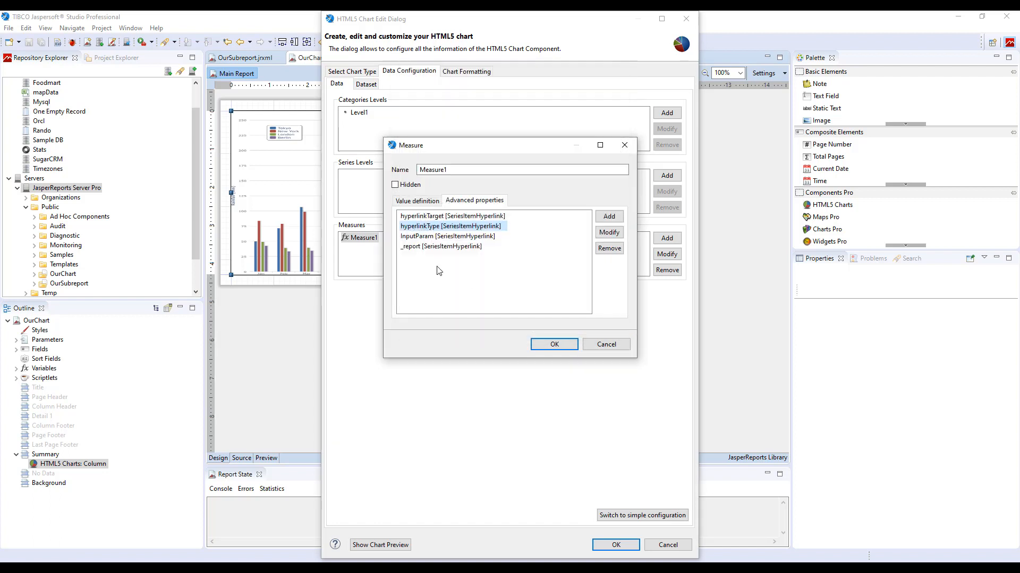
pyautogui.doubleClick(441, 247)
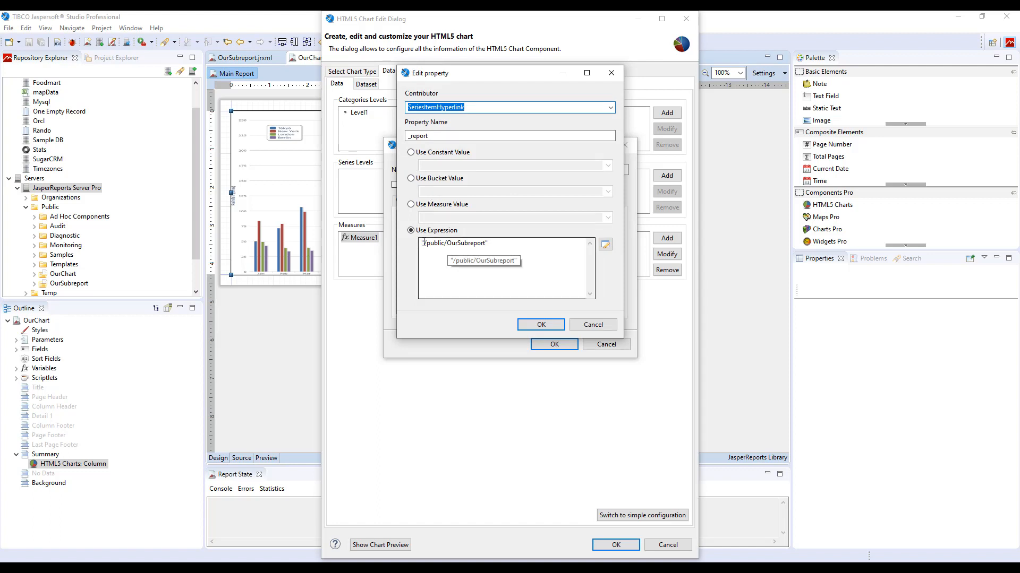
pyautogui.click(589, 324)
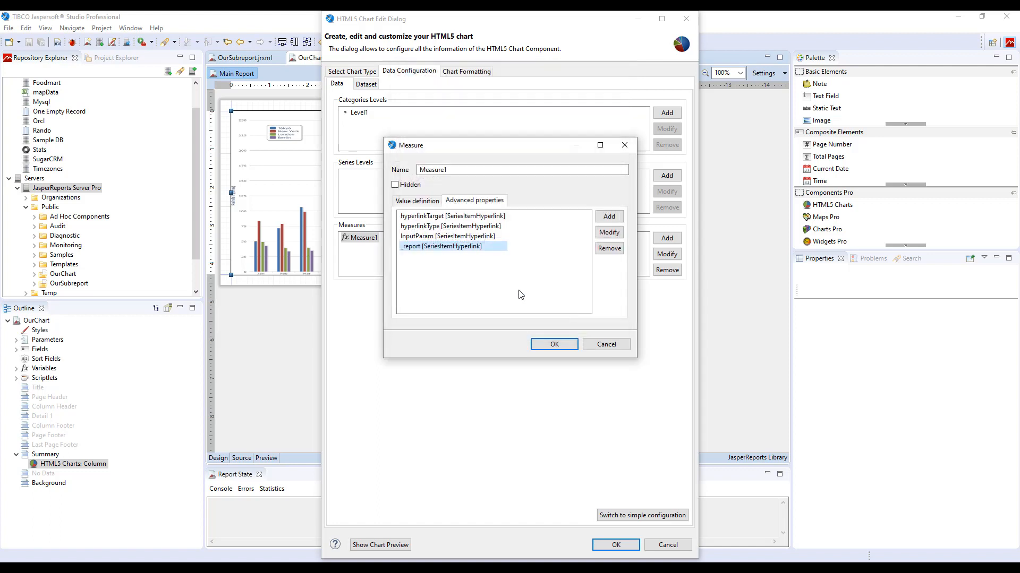
# Examine the name and expression of Measure1's InputParam property, and close the measure settings.
pyautogui.doubleClick(411, 237)
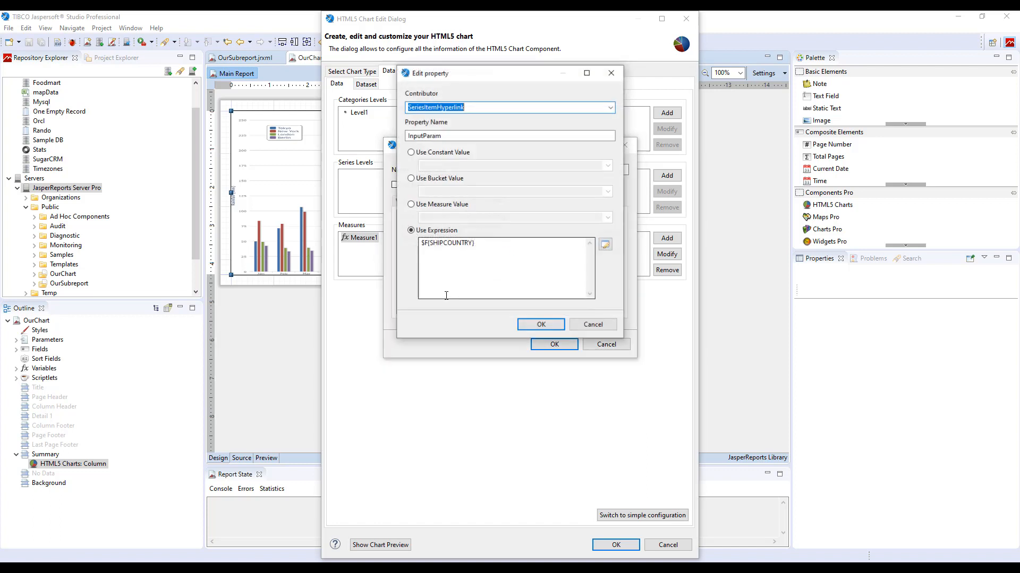
pyautogui.moveTo(423, 247); pyautogui.dragTo(492, 253)
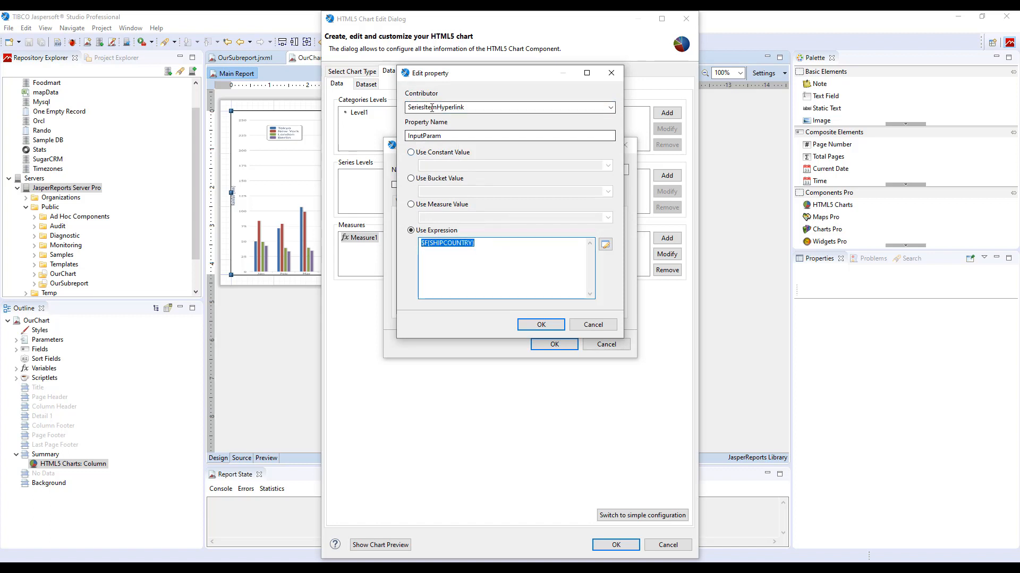
pyautogui.moveTo(442, 136); pyautogui.dragTo(406, 137)
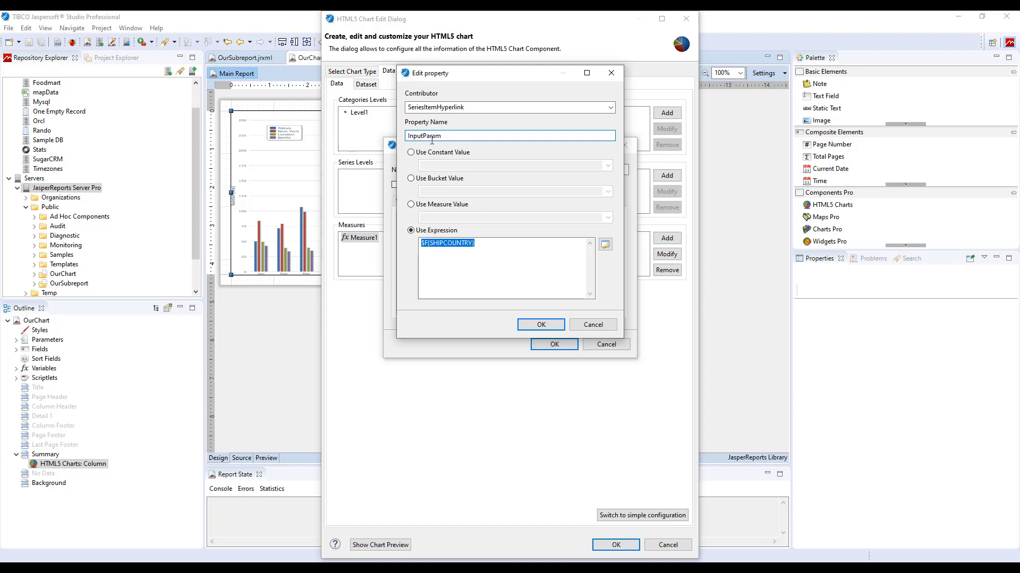
pyautogui.doubleClick(410, 136)
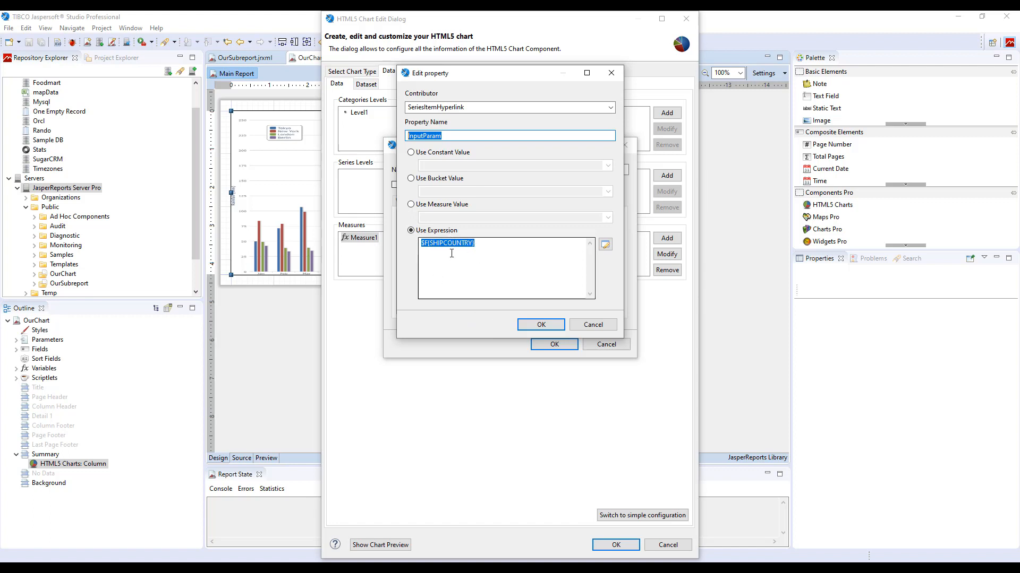
pyautogui.click(425, 247)
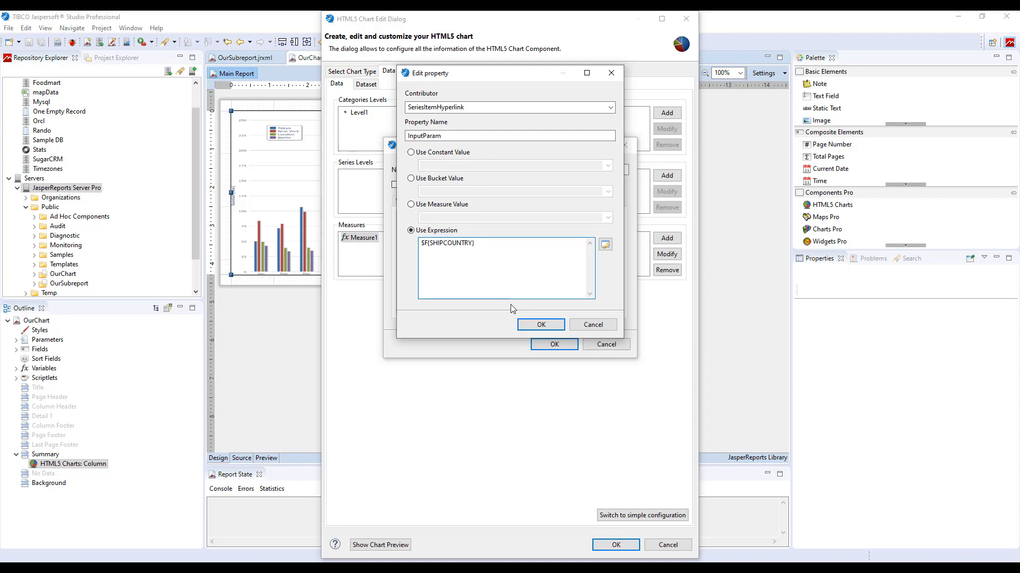
pyautogui.click(536, 324)
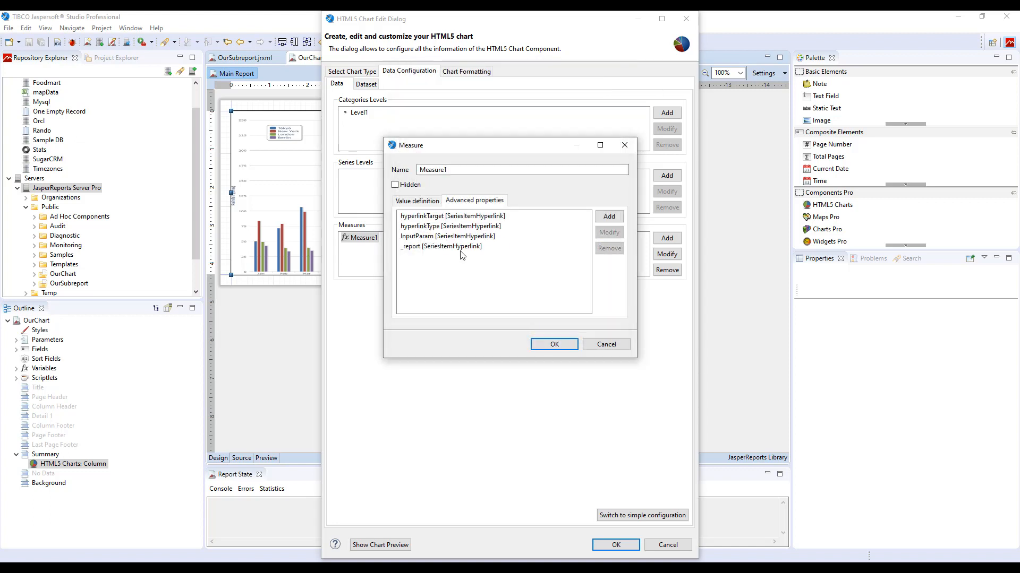
pyautogui.click(552, 348)
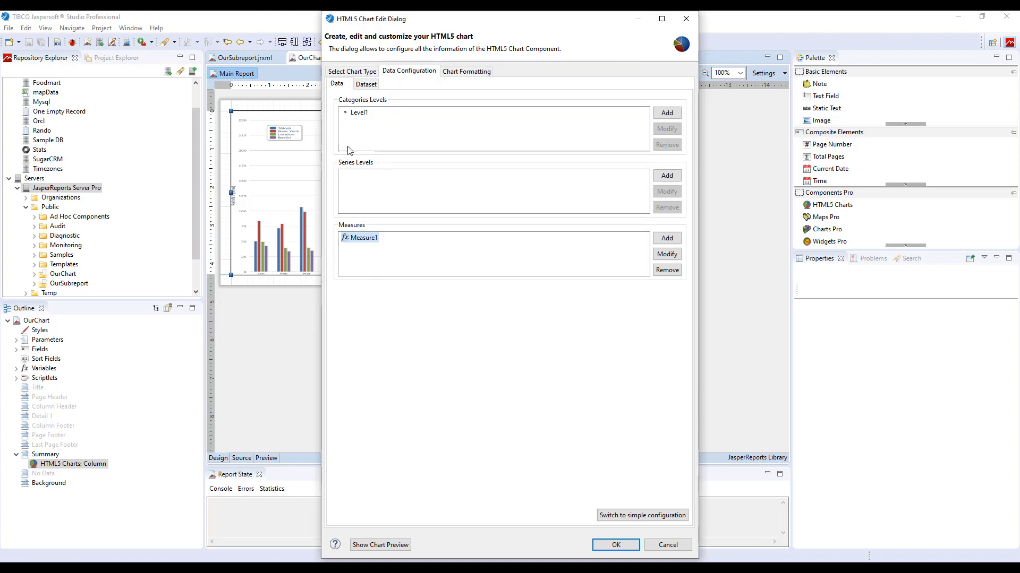
# Inspect the bucket expression of the Level1 category level, leaving it unedited.
pyautogui.doubleClick(364, 113)
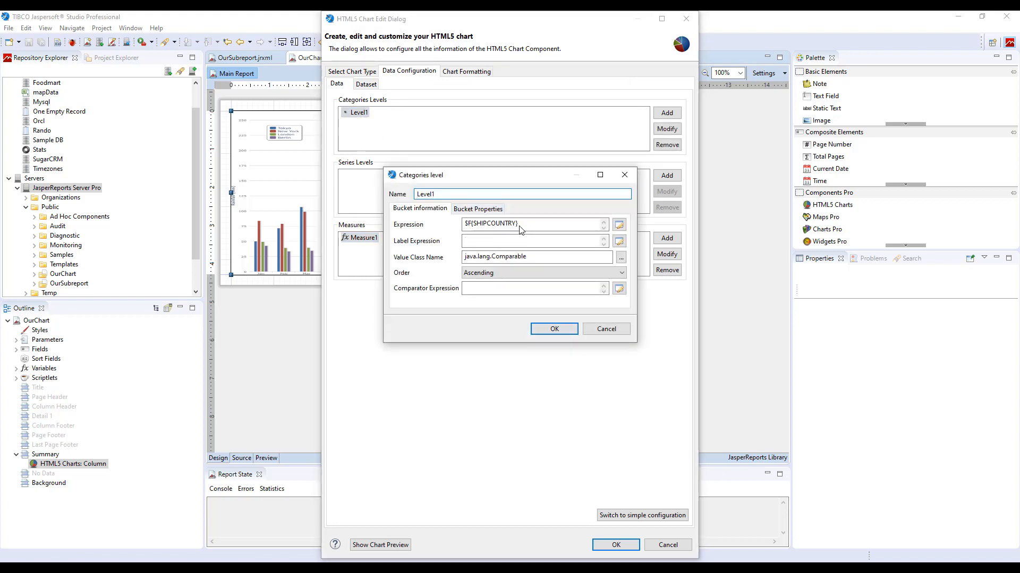
pyautogui.moveTo(539, 225); pyautogui.dragTo(462, 225)
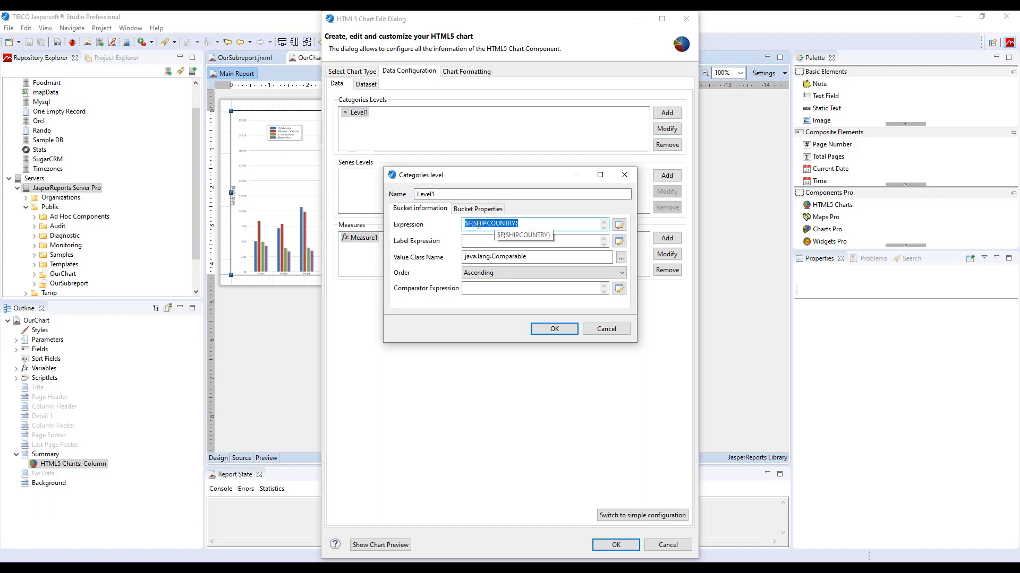
pyautogui.click(606, 329)
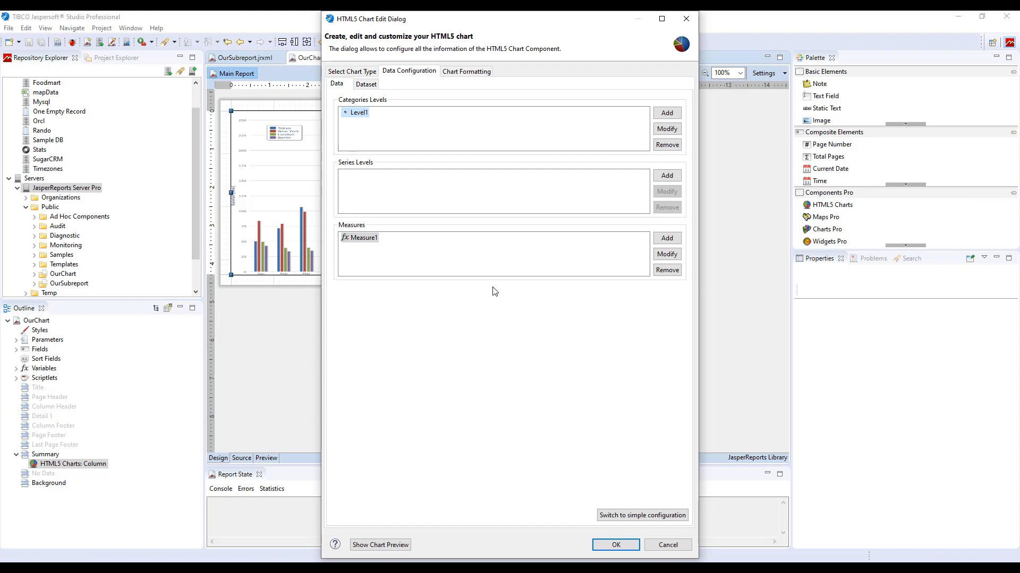
pyautogui.doubleClick(355, 112)
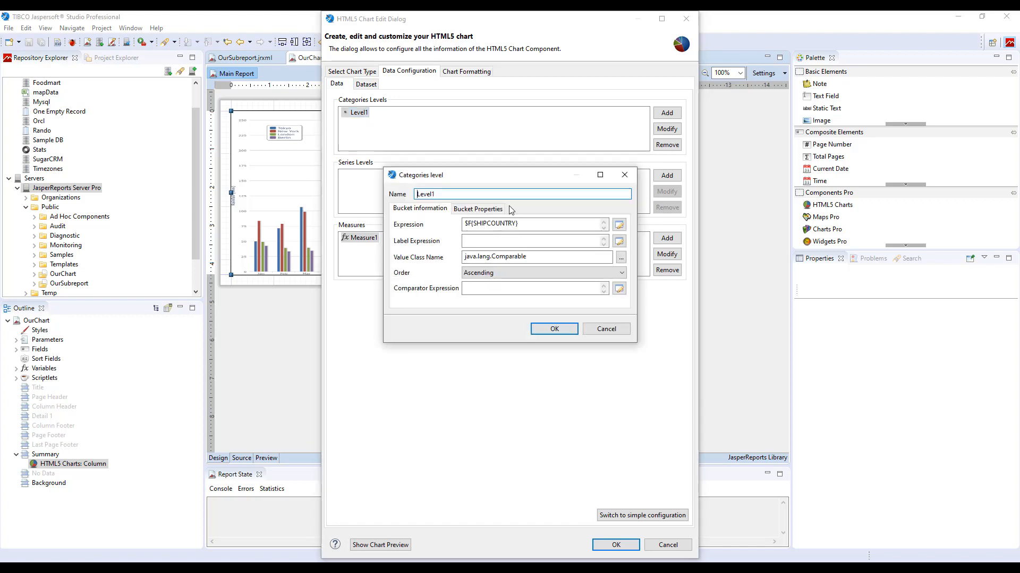
pyautogui.click(588, 330)
# Switch Measure1's InputParam hyperlink property to use the bucket value Level1, and apply the chart changes.
pyautogui.click(359, 239)
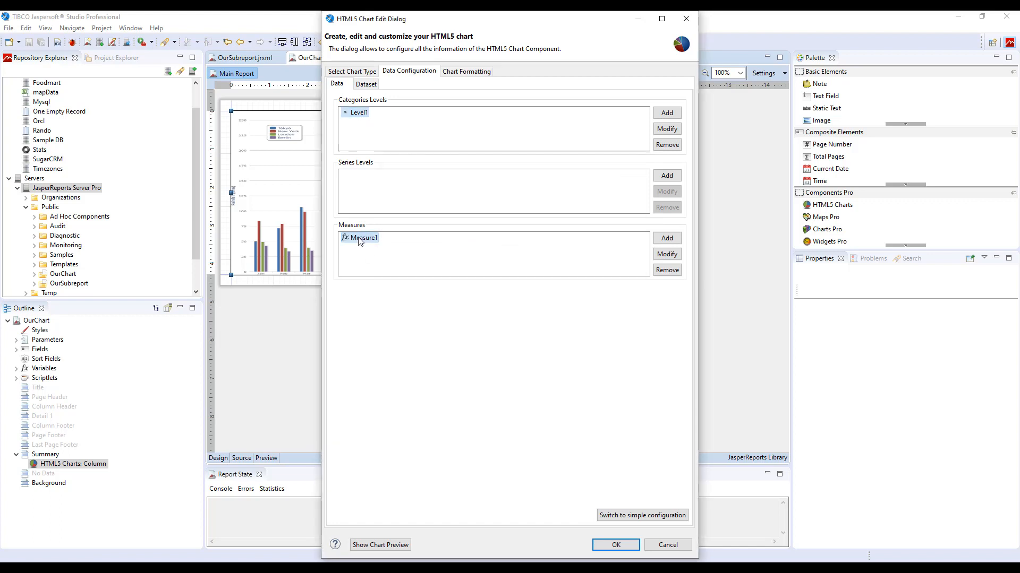
pyautogui.doubleClick(359, 240)
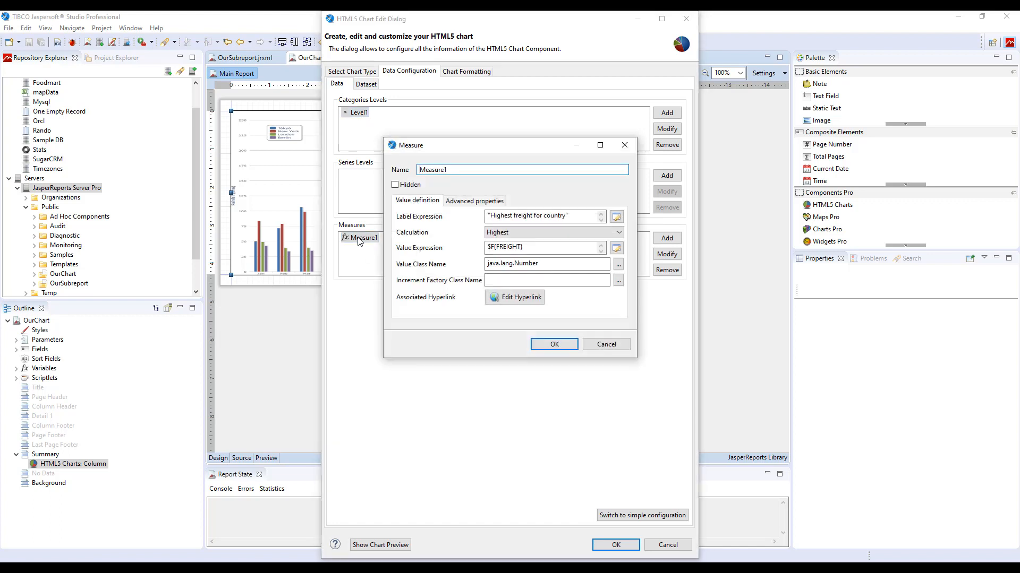
pyautogui.click(449, 202)
pyautogui.doubleClick(434, 237)
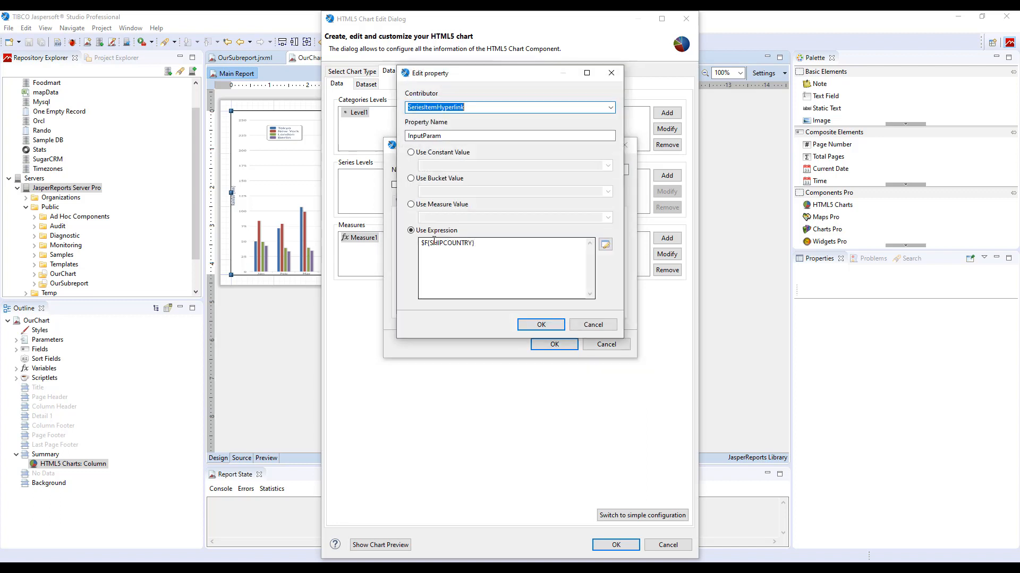
pyautogui.click(412, 180)
pyautogui.click(412, 179)
pyautogui.click(539, 191)
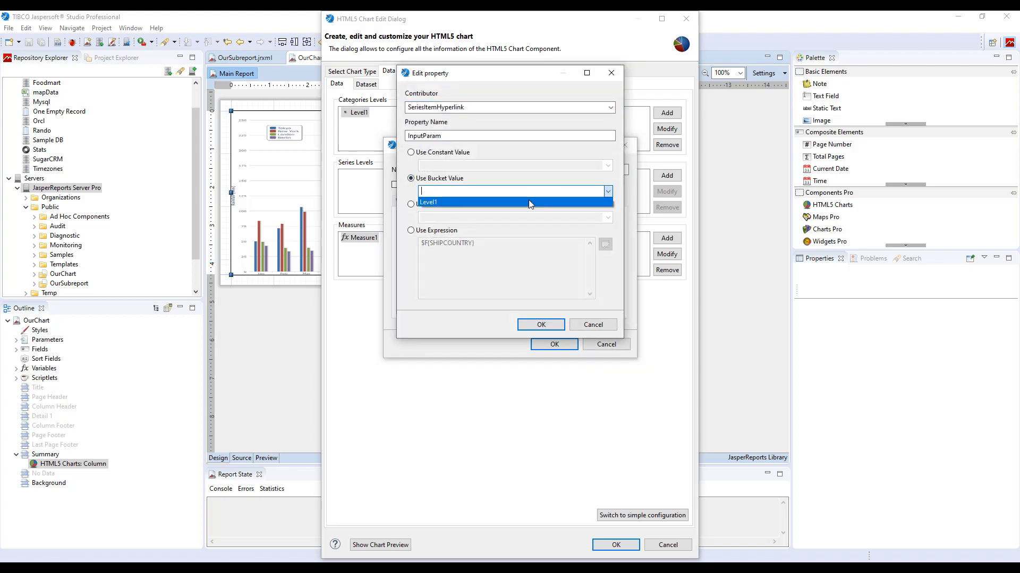
pyautogui.click(523, 203)
pyautogui.click(541, 325)
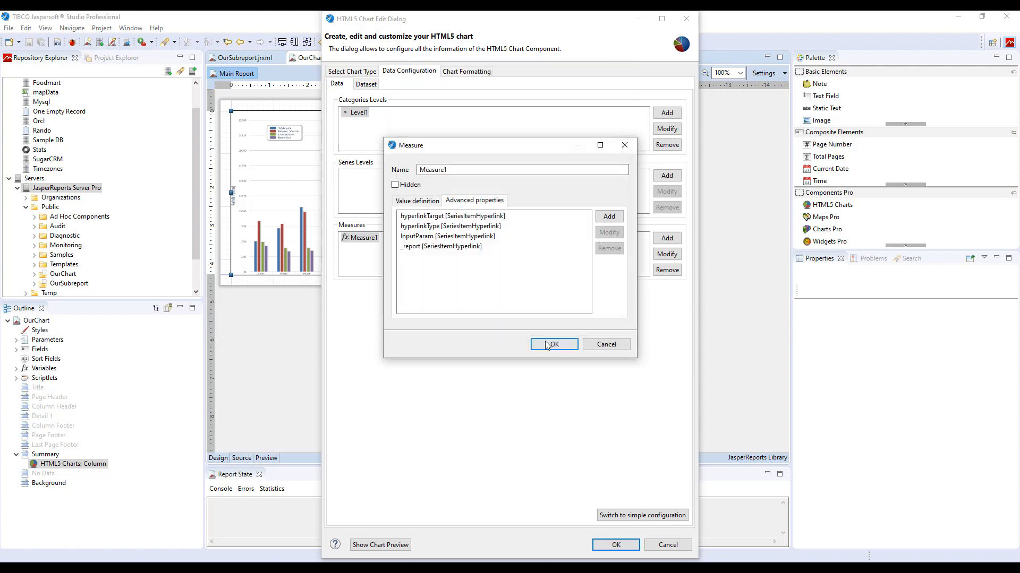
pyautogui.click(550, 344)
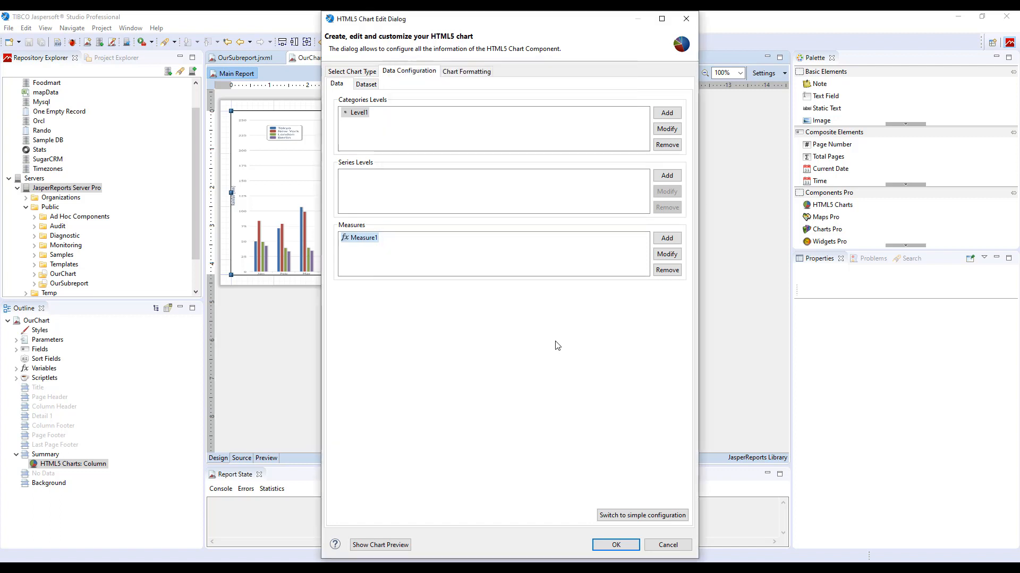
pyautogui.click(615, 545)
# Save OurChart and publish it to JasperReports Server.
pyautogui.click(28, 42)
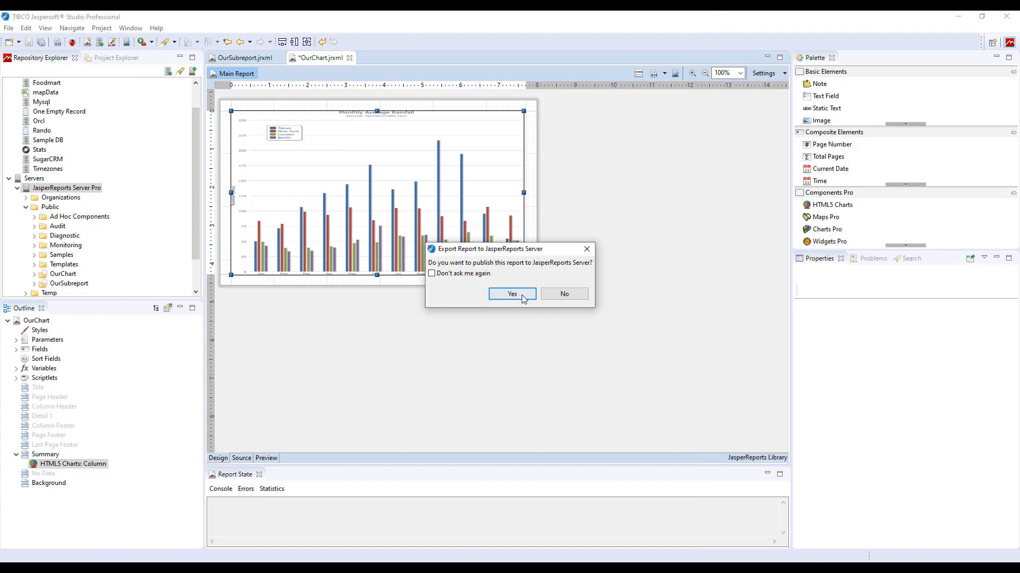
pyautogui.click(512, 293)
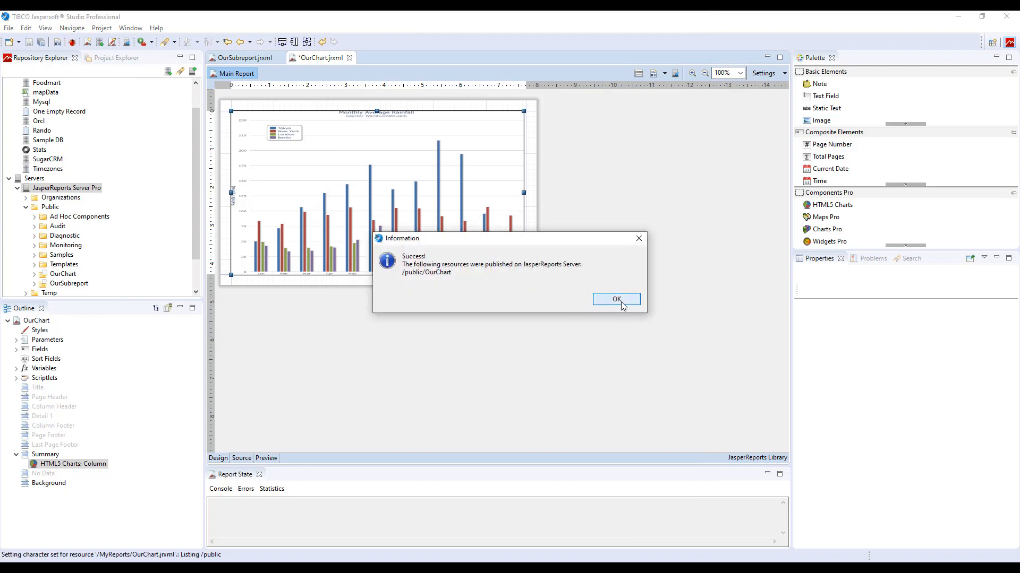
pyautogui.click(617, 302)
# Switch to JasperReports Server in the browser and run OurChart from the Public folder of the repository.
pyautogui.click(297, 545)
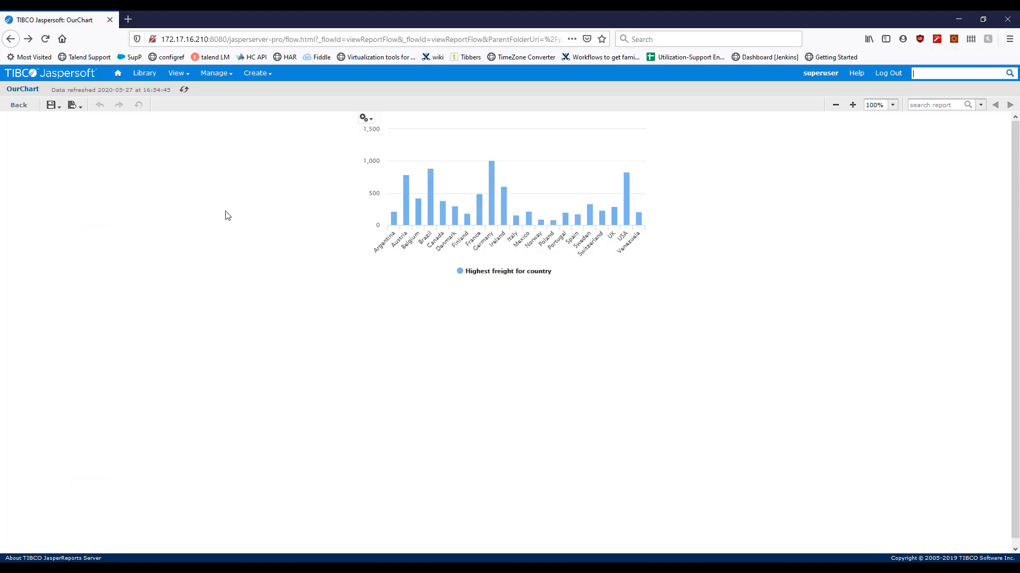
pyautogui.click(178, 72)
pyautogui.click(184, 102)
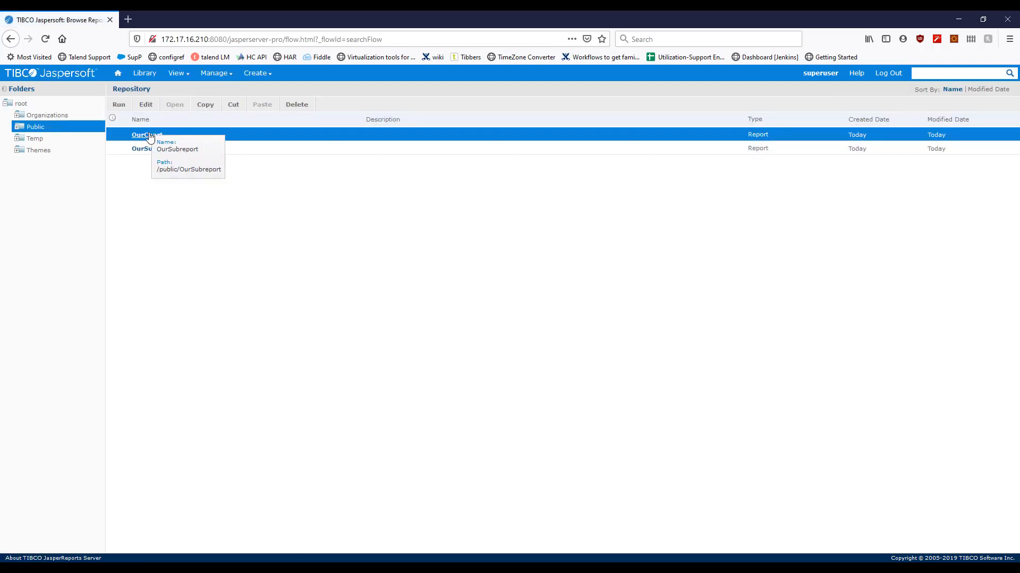
pyautogui.click(149, 136)
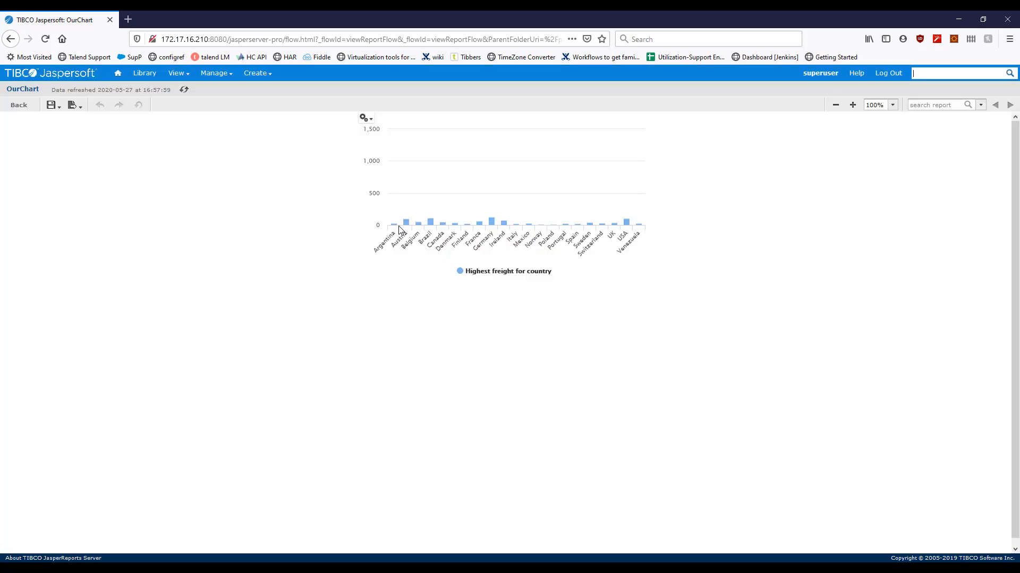
# Test the chart's drill-down on the Austria column, return to OurChart, and drill down into Denmark.
pyautogui.moveTo(405, 223)
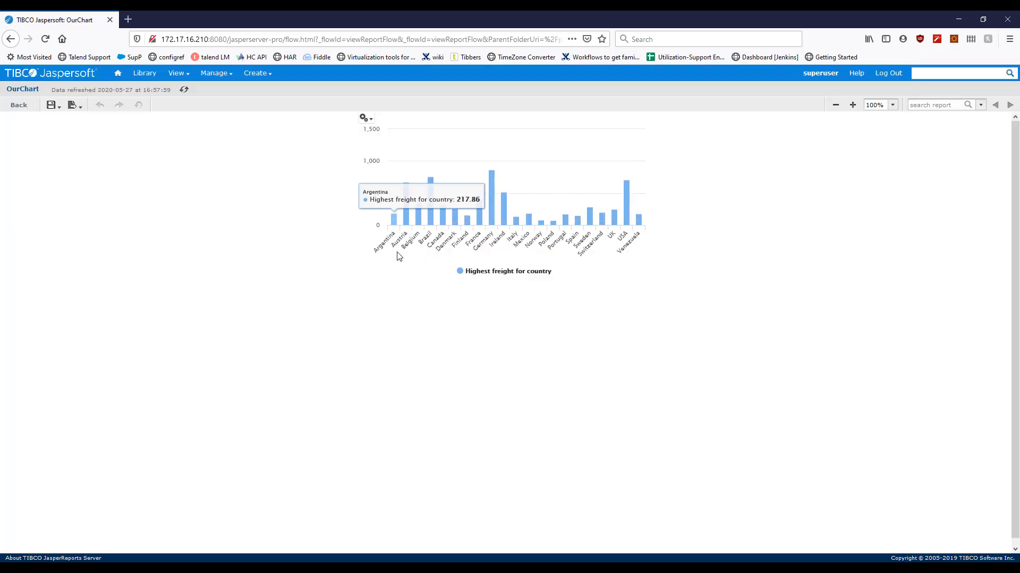
pyautogui.click(405, 223)
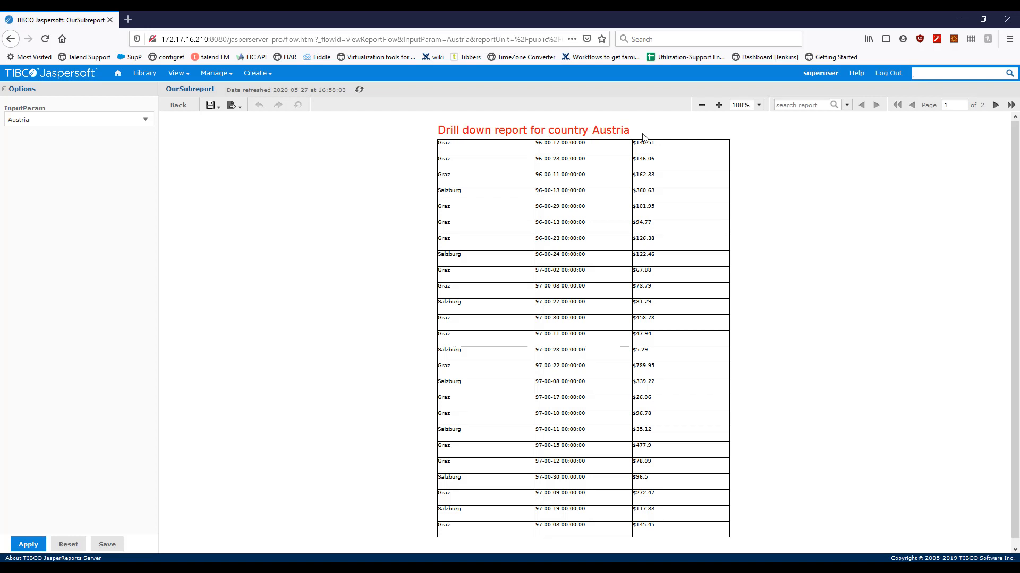
pyautogui.click(10, 39)
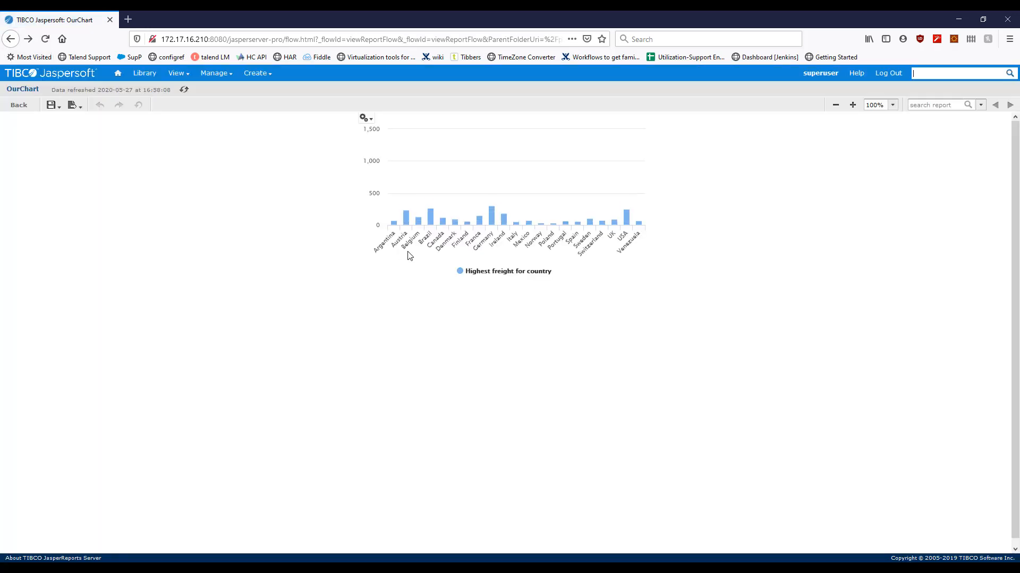
pyautogui.click(454, 219)
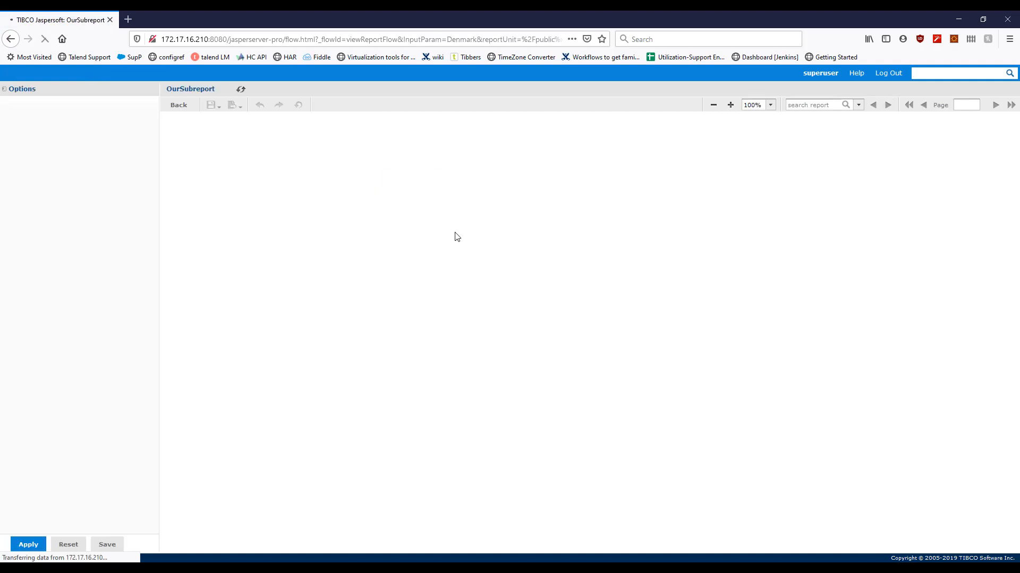